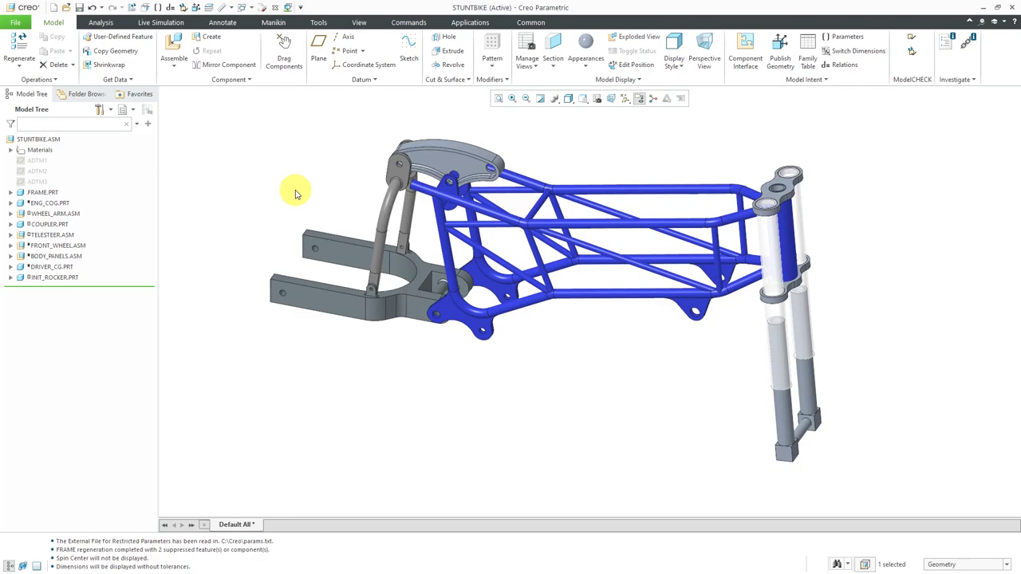
Enter Live Simulation for the STUNTBIKE assembly and dismiss the getting-started notification.
click(163, 23)
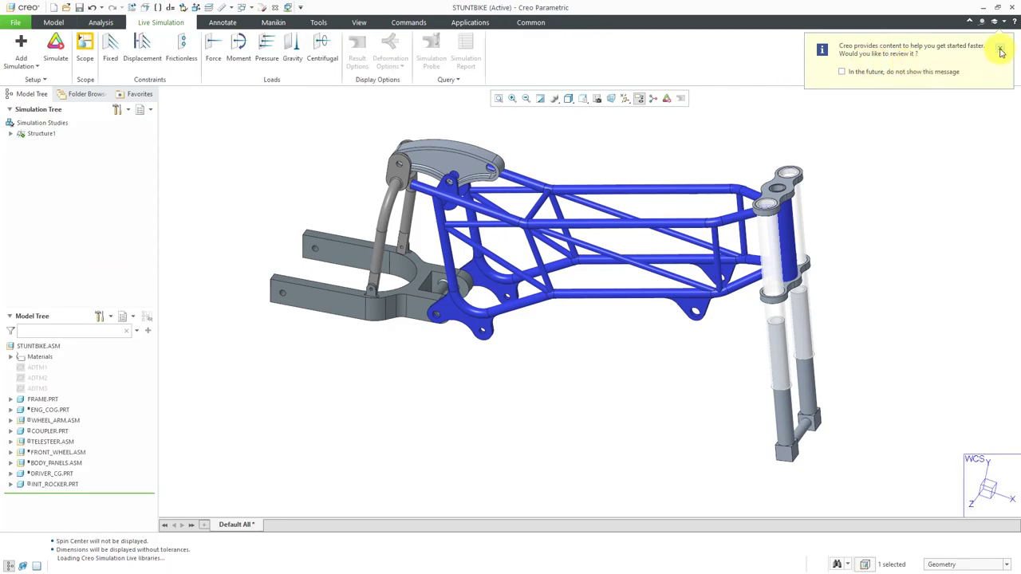
click(1001, 51)
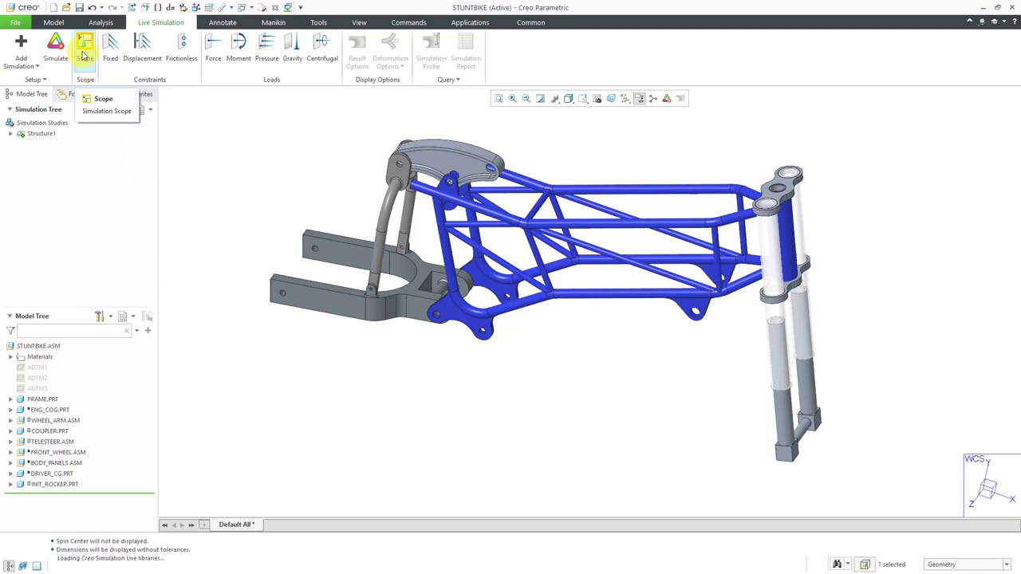
Restrict the Structure1 scope to SWING_ARM, COUPLER, FRAME and both EIGHT.PRT steering clamps.
click(84, 56)
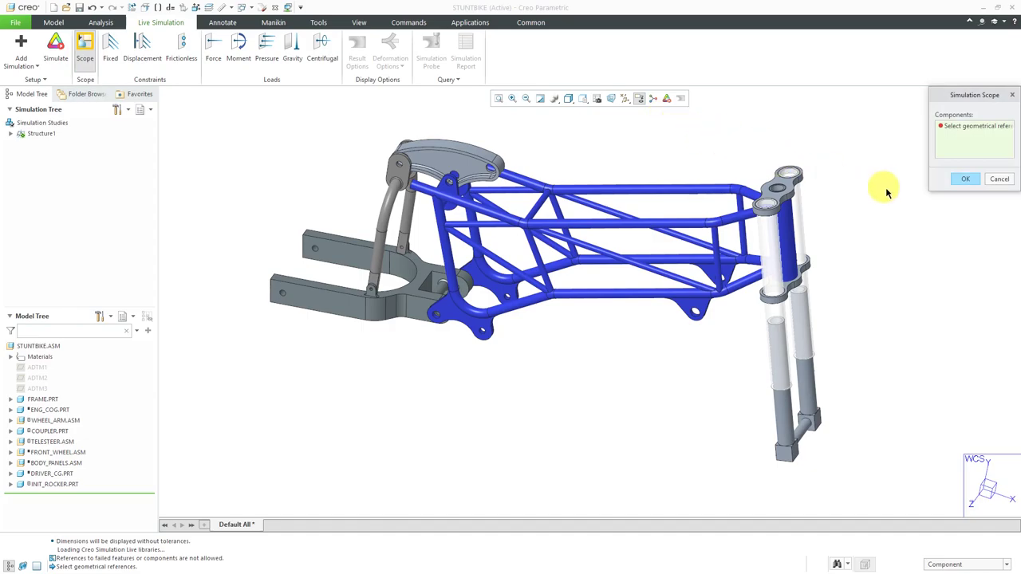
drag(930, 190, 853, 298)
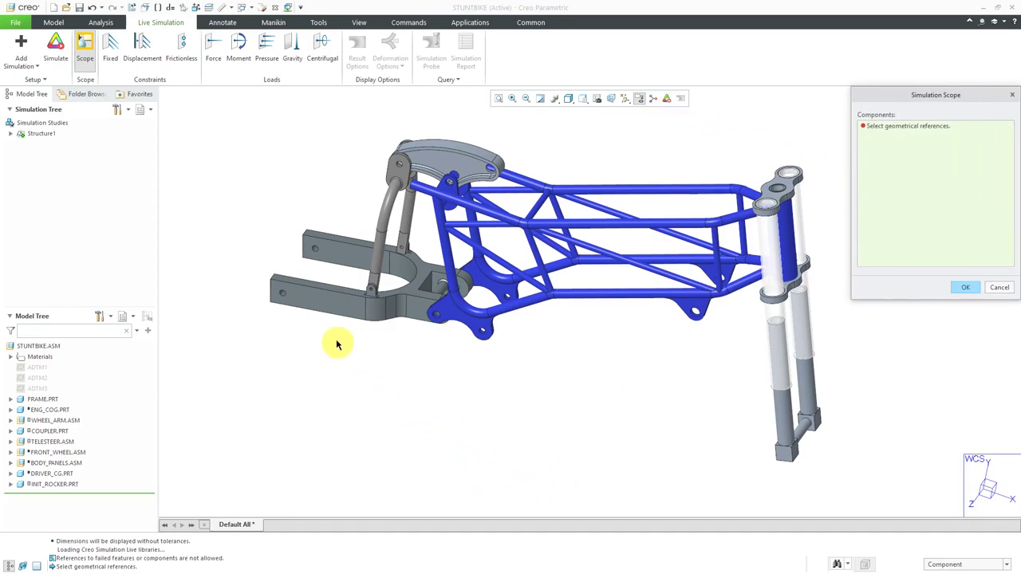
click(330, 309)
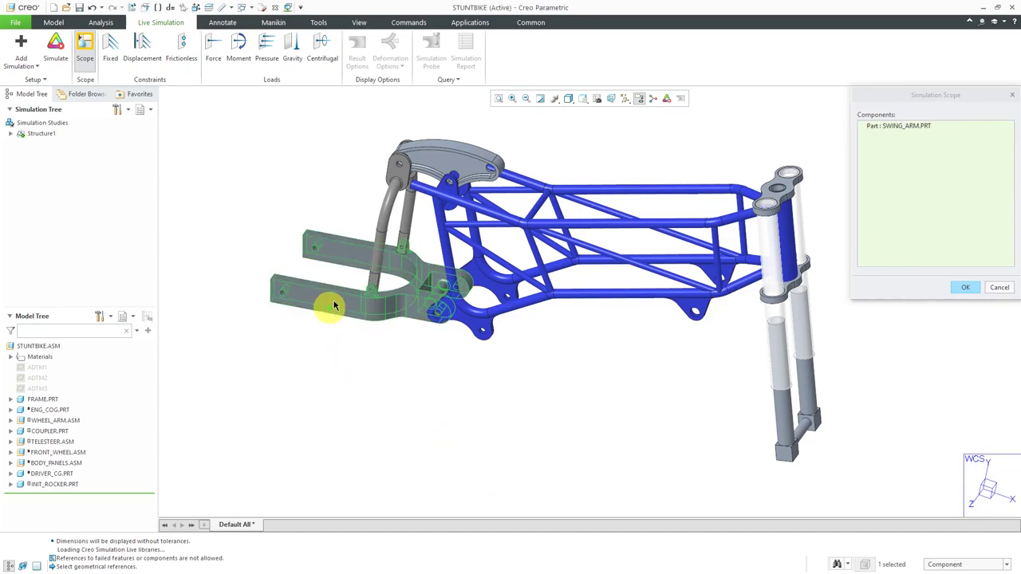
ctrl+click(377, 226)
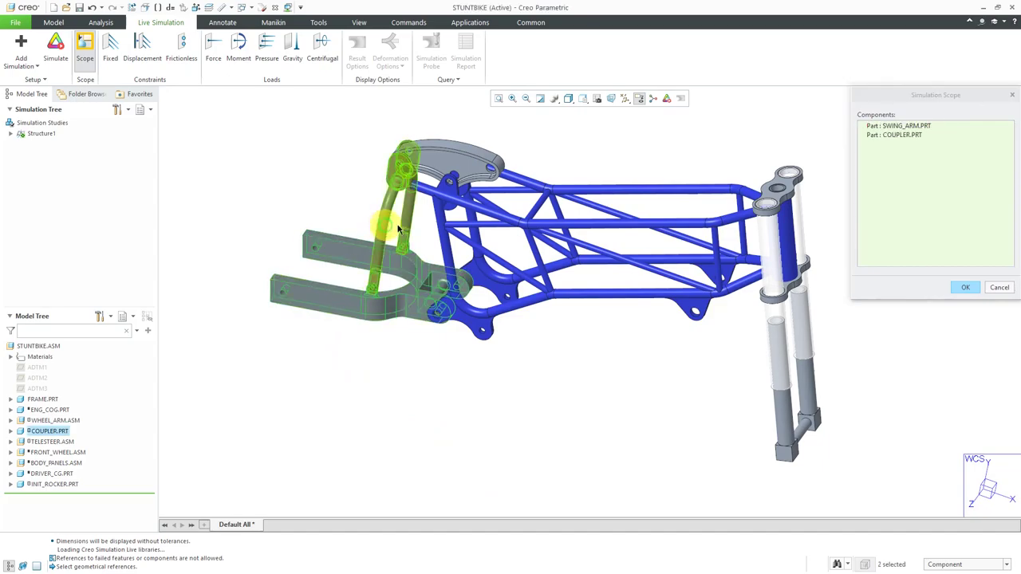
ctrl+click(488, 224)
scroll(833, 191, up, 2)
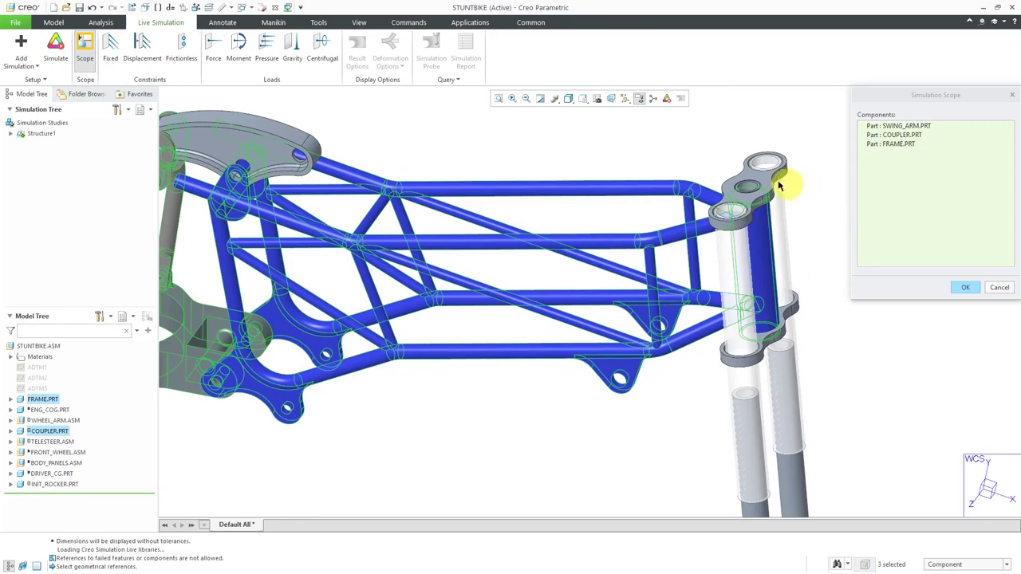
ctrl+click(767, 177)
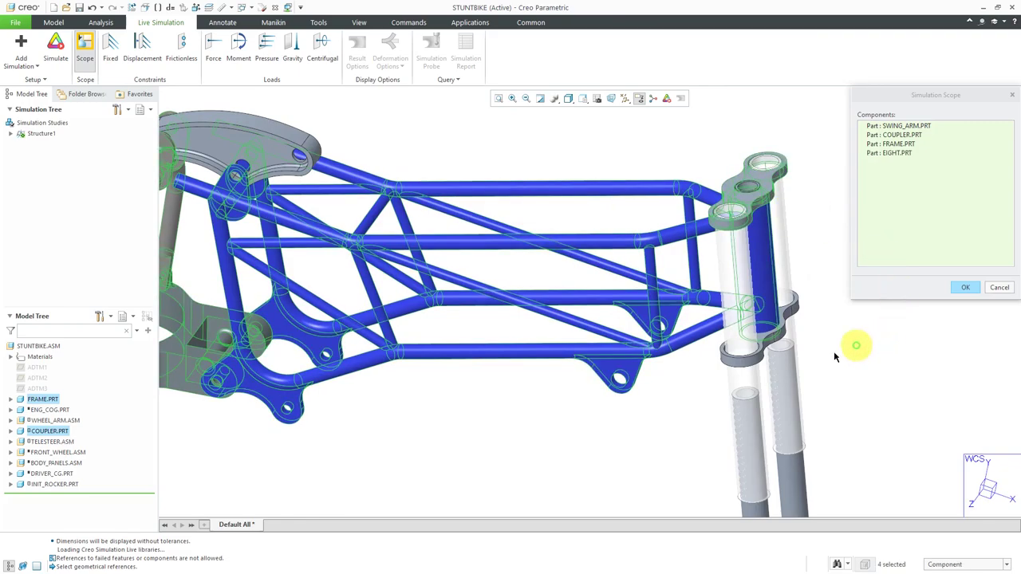
ctrl+click(756, 360)
scroll(773, 231, down, 2)
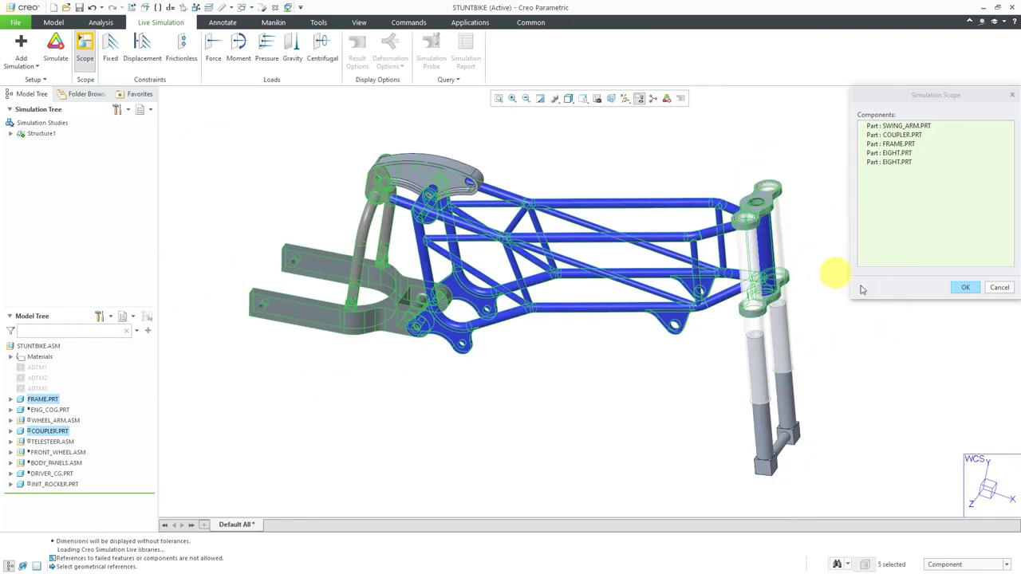
click(966, 289)
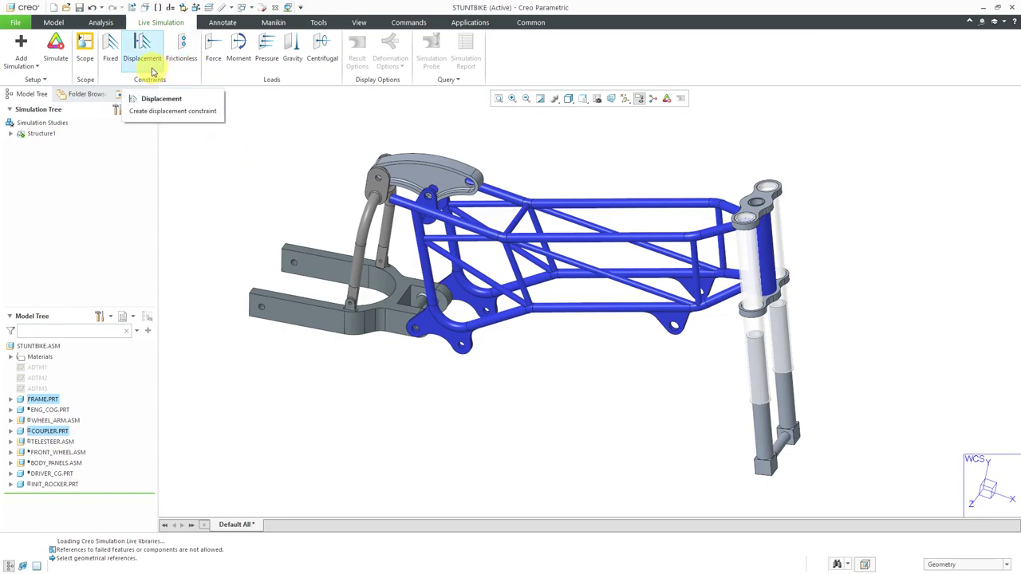
Create fixed constraint Fixed1 on the four lower frame mounting-tab holes.
click(106, 54)
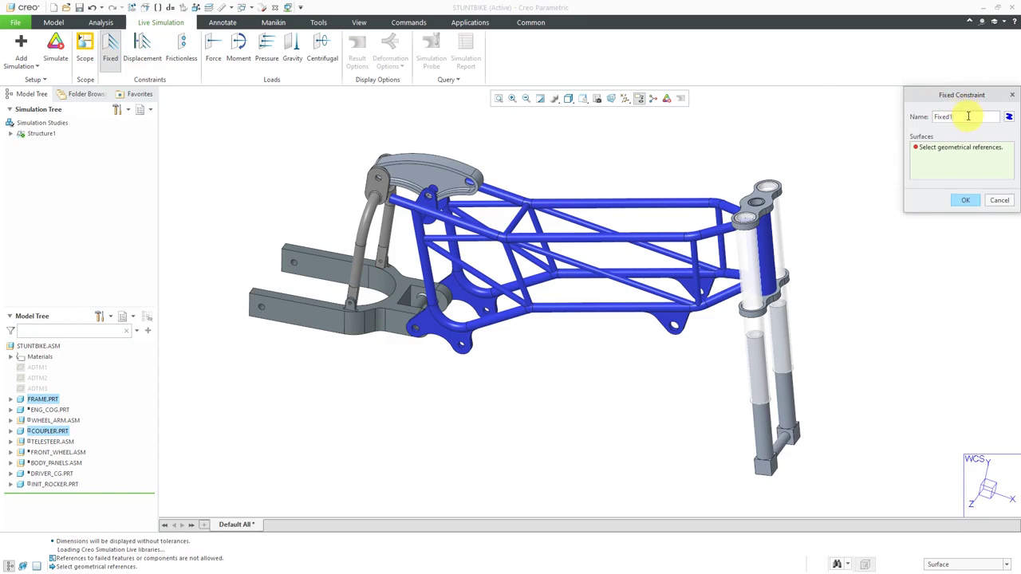
drag(935, 117, 956, 117)
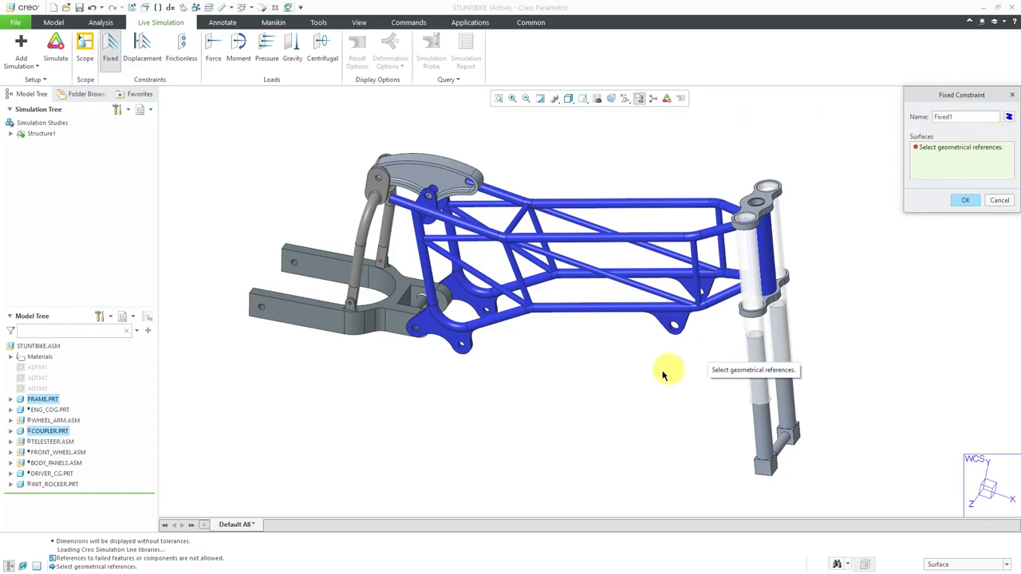
scroll(465, 351, down, 5)
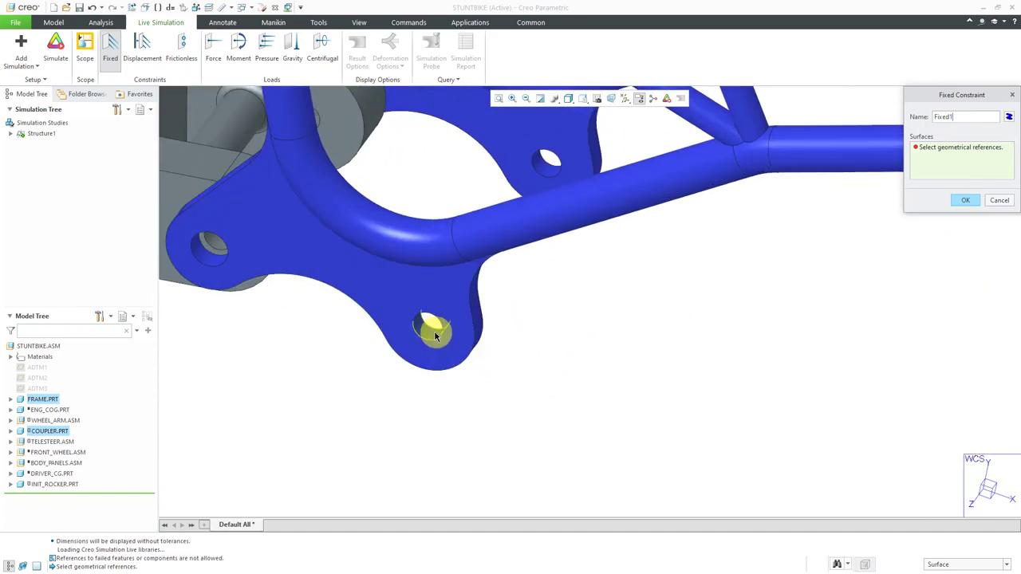
click(426, 327)
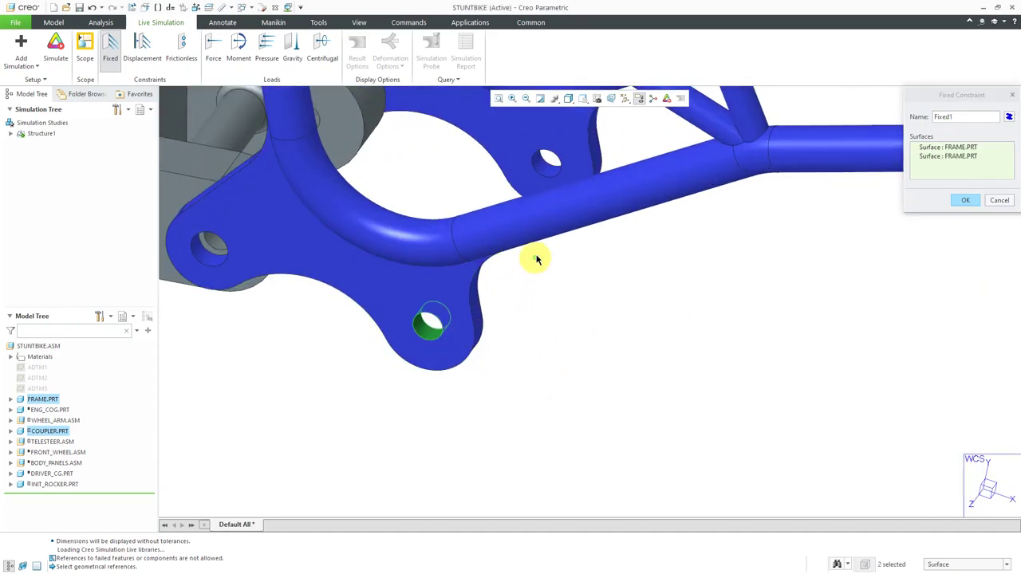
click(554, 166)
scroll(410, 200, up, 5)
scroll(636, 192, down, 2)
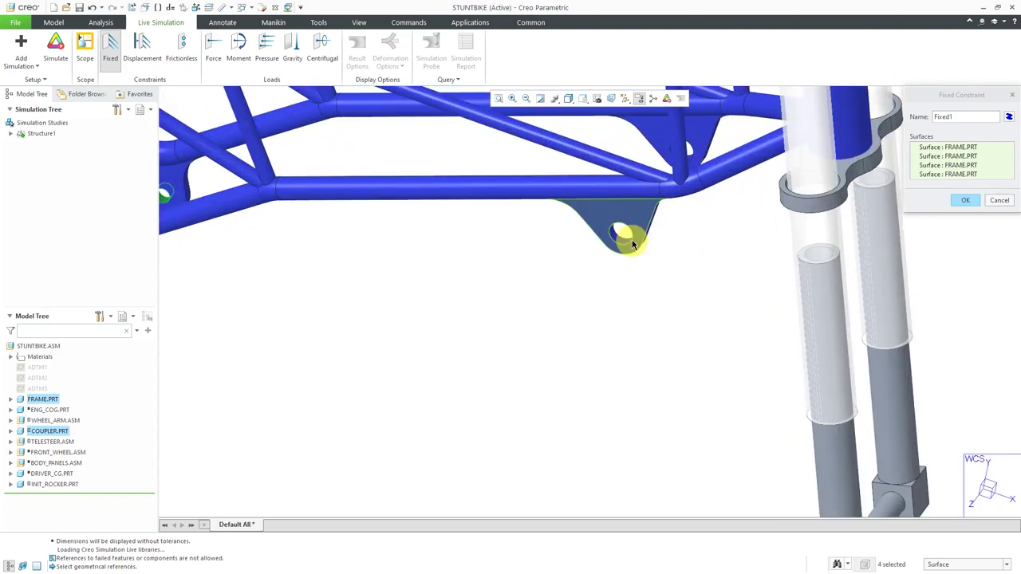
click(624, 232)
scroll(694, 196, down, 4)
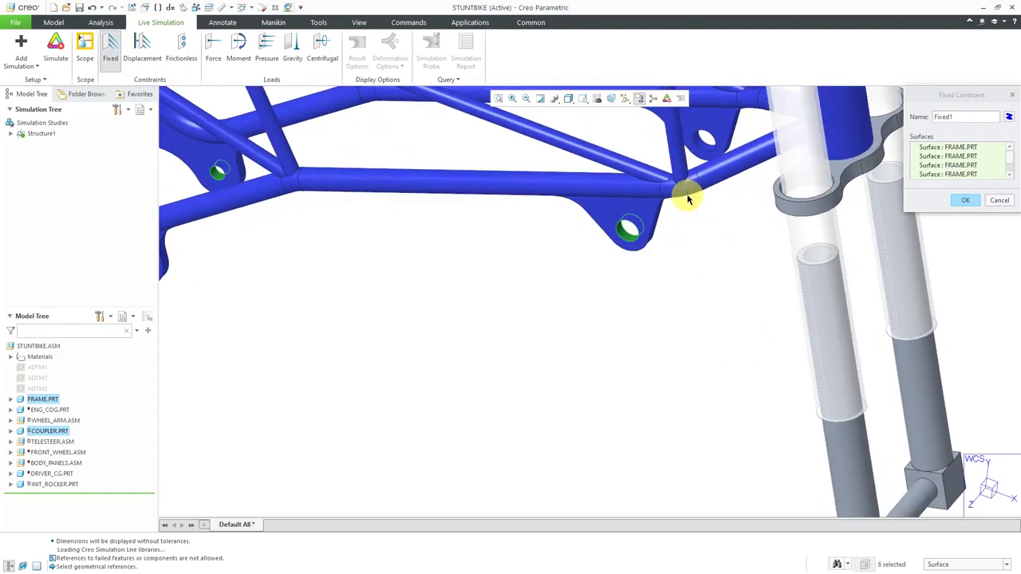
click(787, 245)
scroll(793, 251, up, 5)
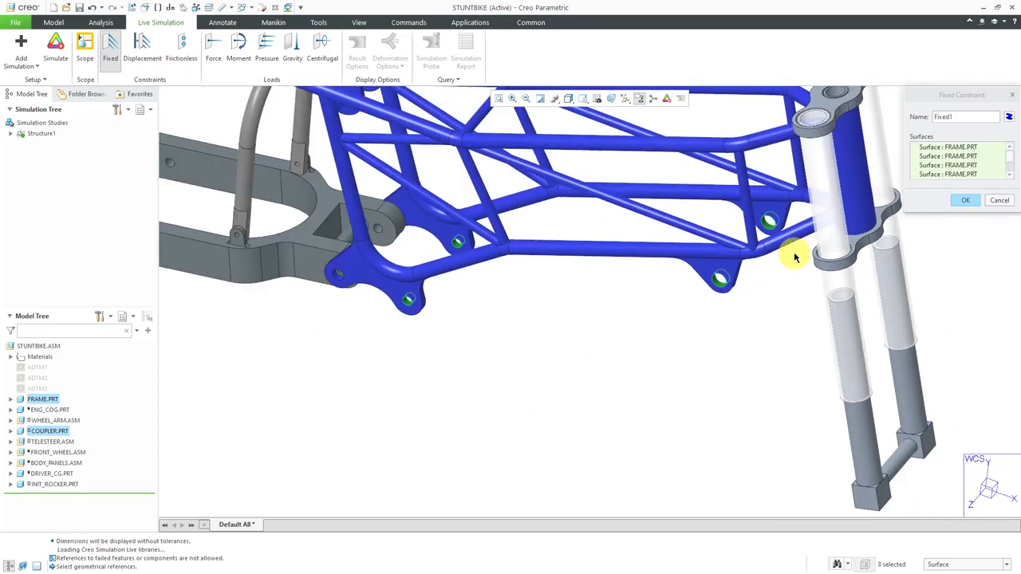
click(967, 200)
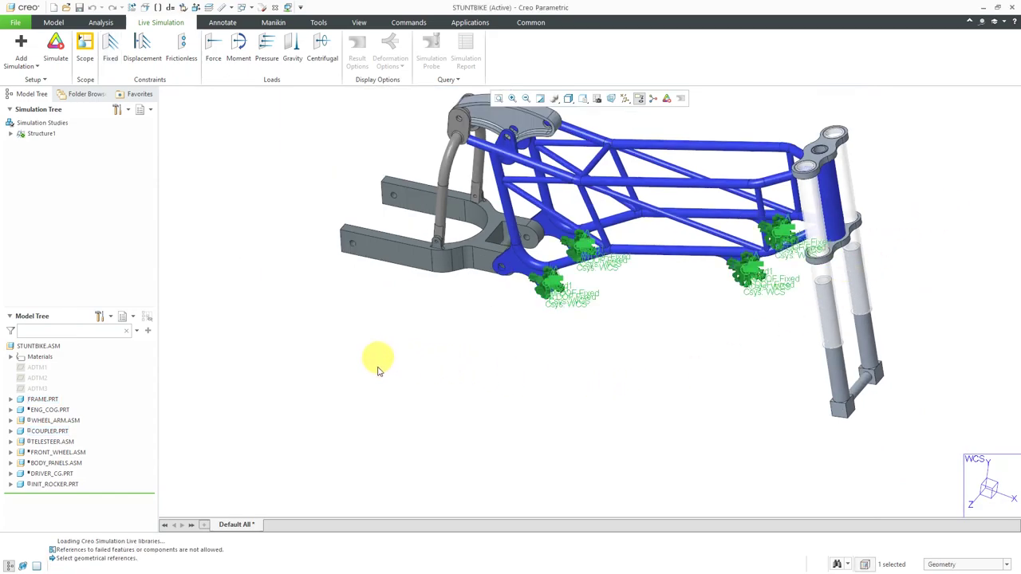
Add Force1 of 100 lbf along Y on the swing arm's rear end holes.
scroll(392, 390, up, 1)
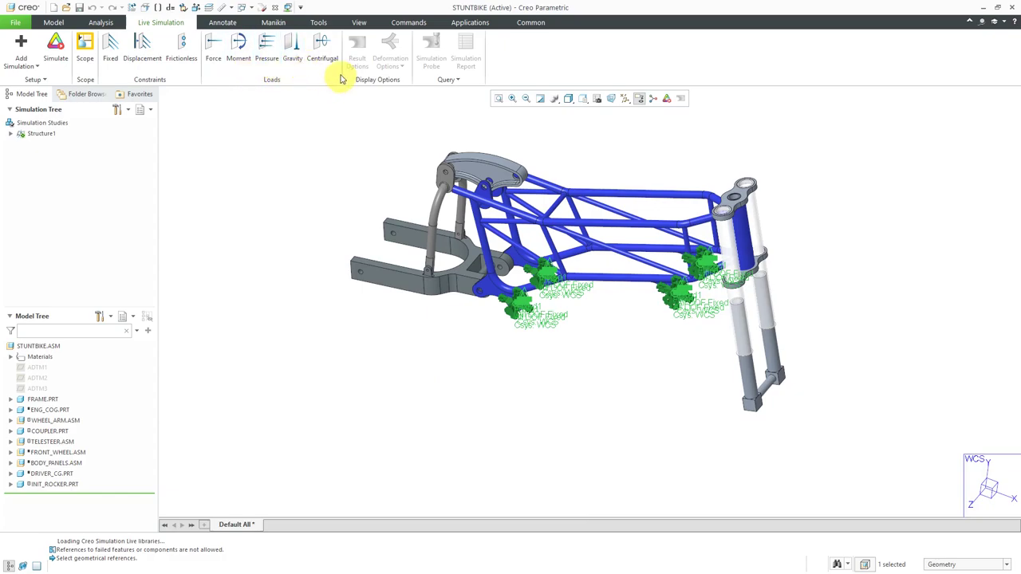
click(219, 59)
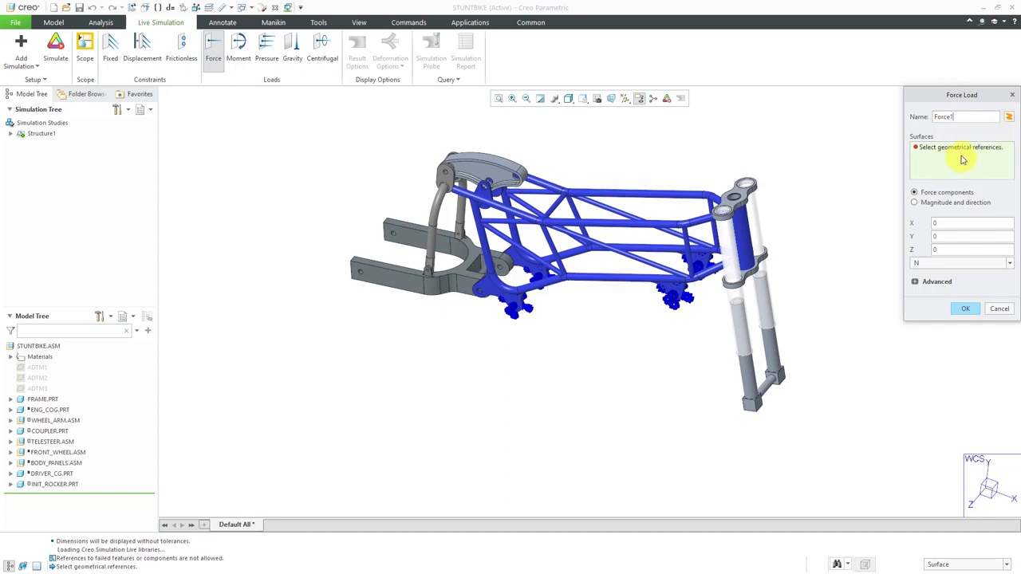
scroll(371, 266, up, 8)
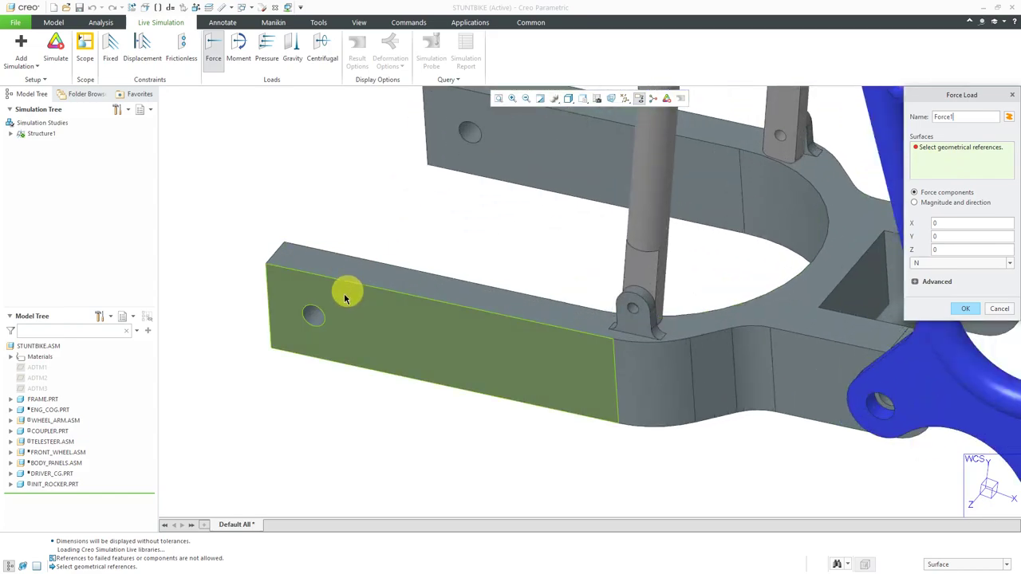
click(320, 323)
scroll(318, 319, down, 8)
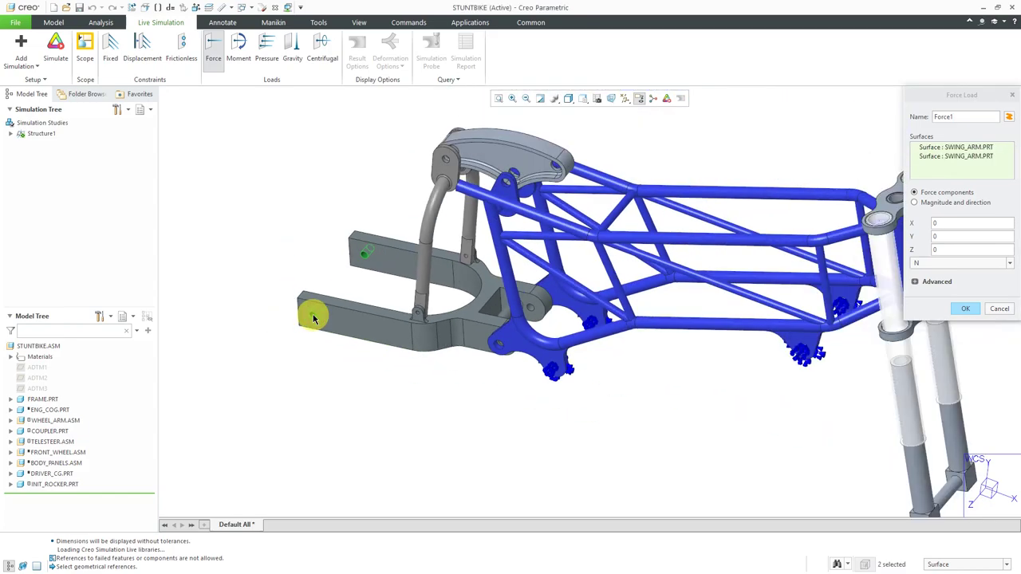
click(948, 203)
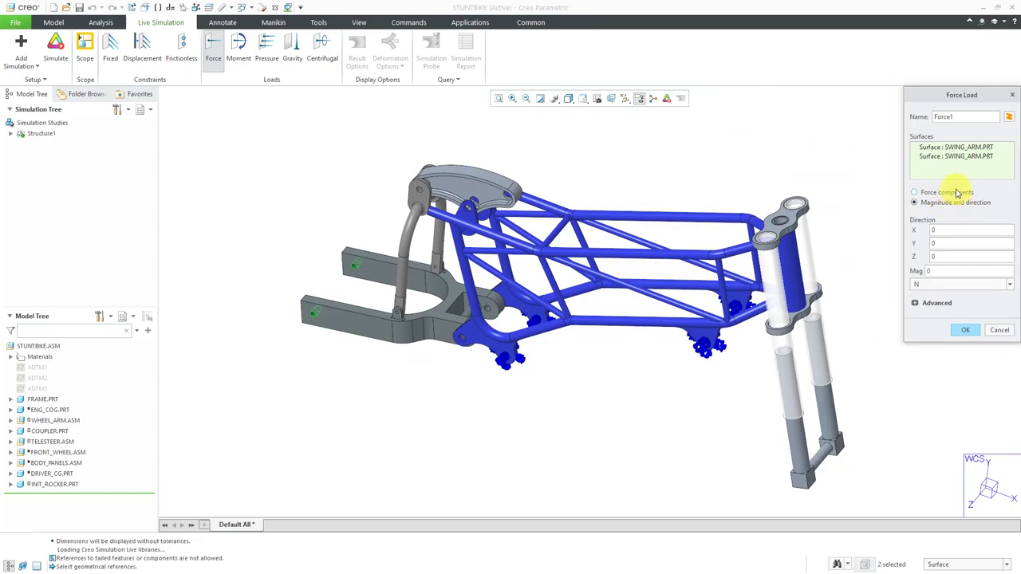
click(954, 193)
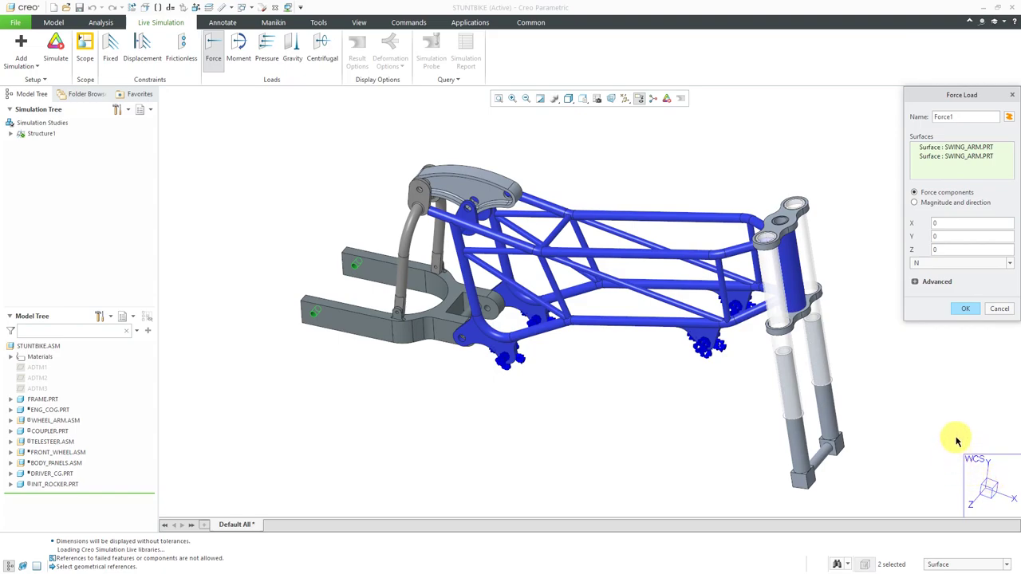
click(955, 269)
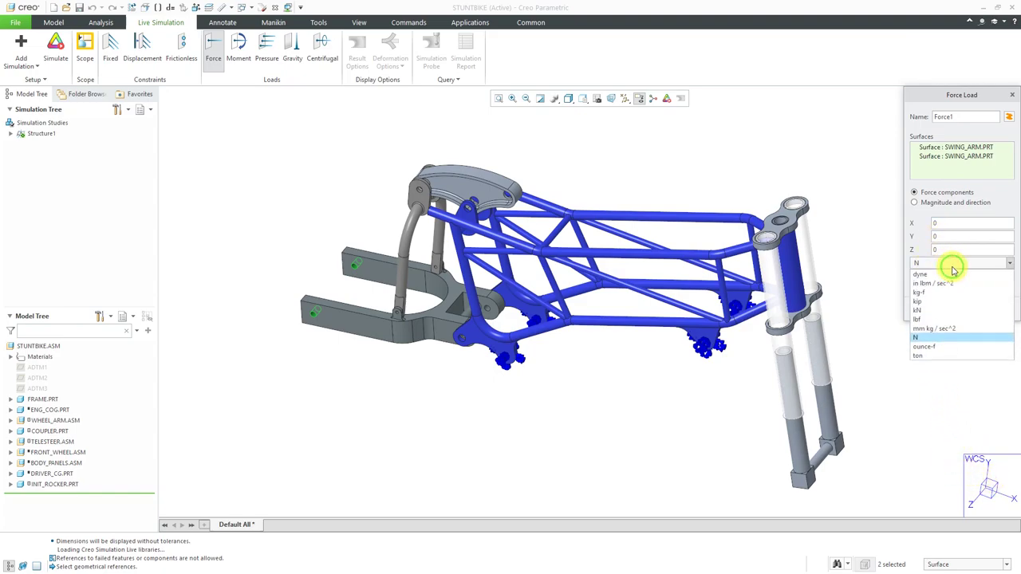
click(930, 320)
double_click(948, 237)
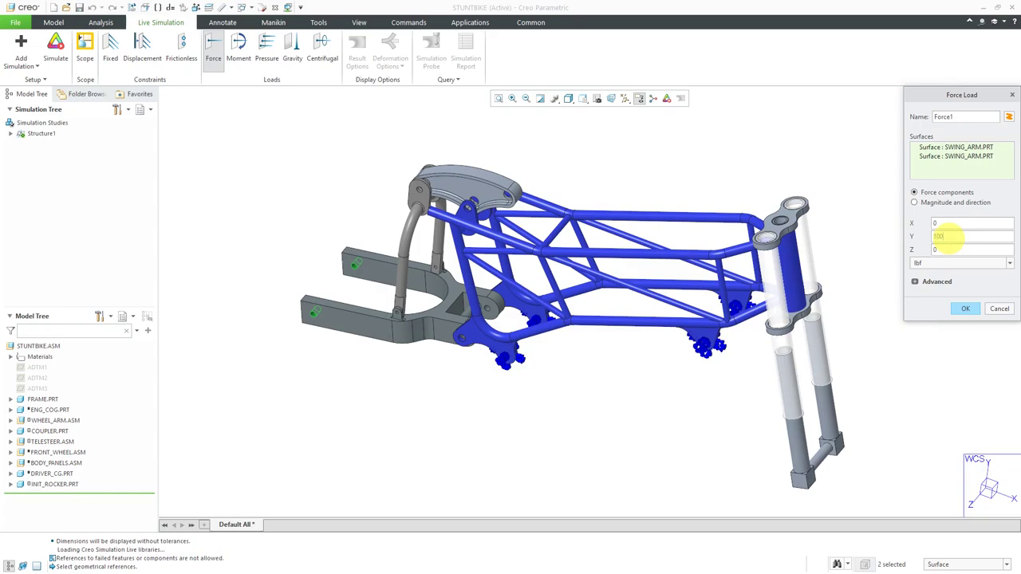
click(966, 309)
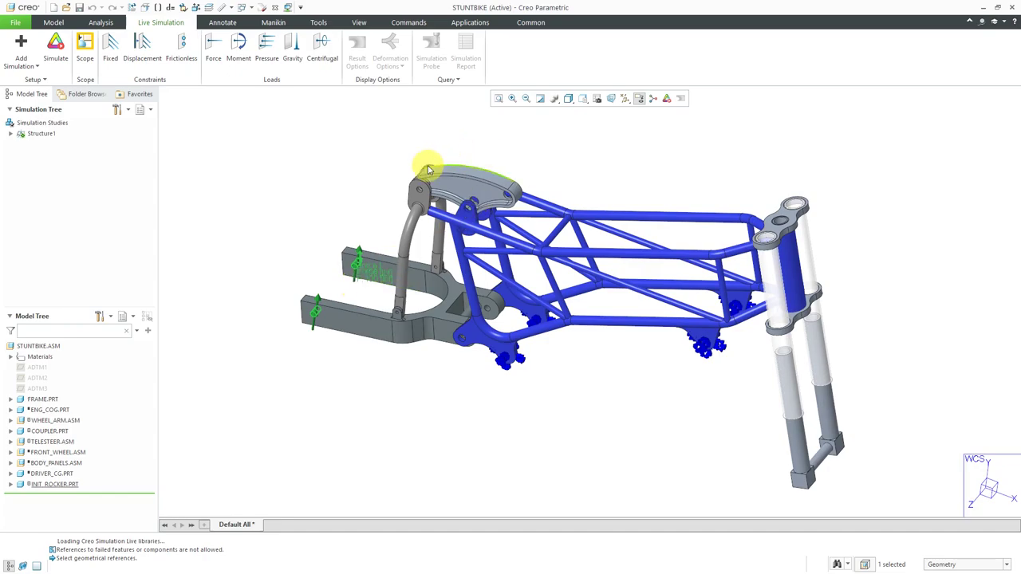
Start a second force load on the coupler hole surfaces.
click(210, 45)
click(228, 98)
scroll(431, 224, up, 8)
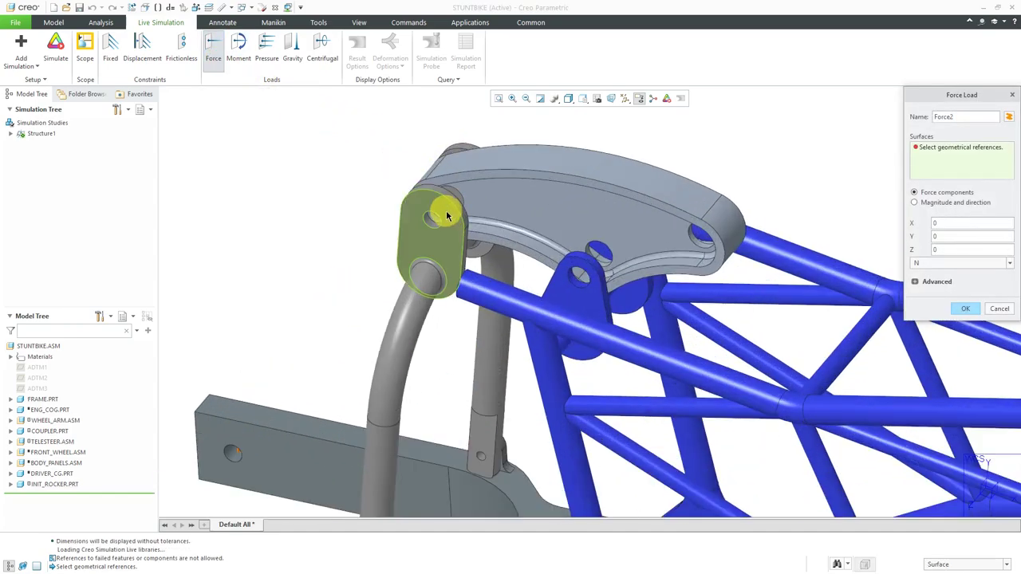
click(410, 240)
scroll(407, 237, down, 5)
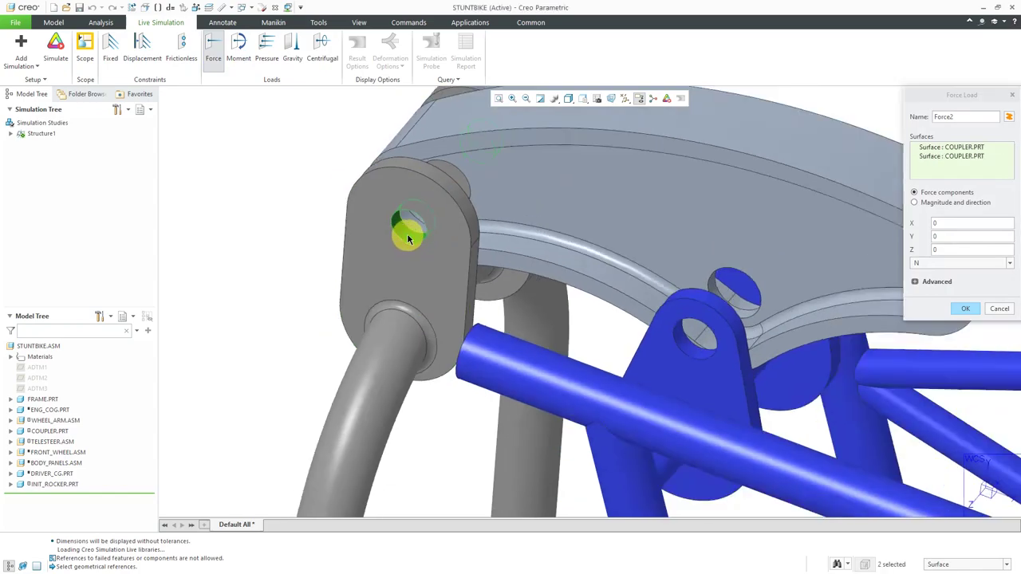
scroll(407, 237, down, 3)
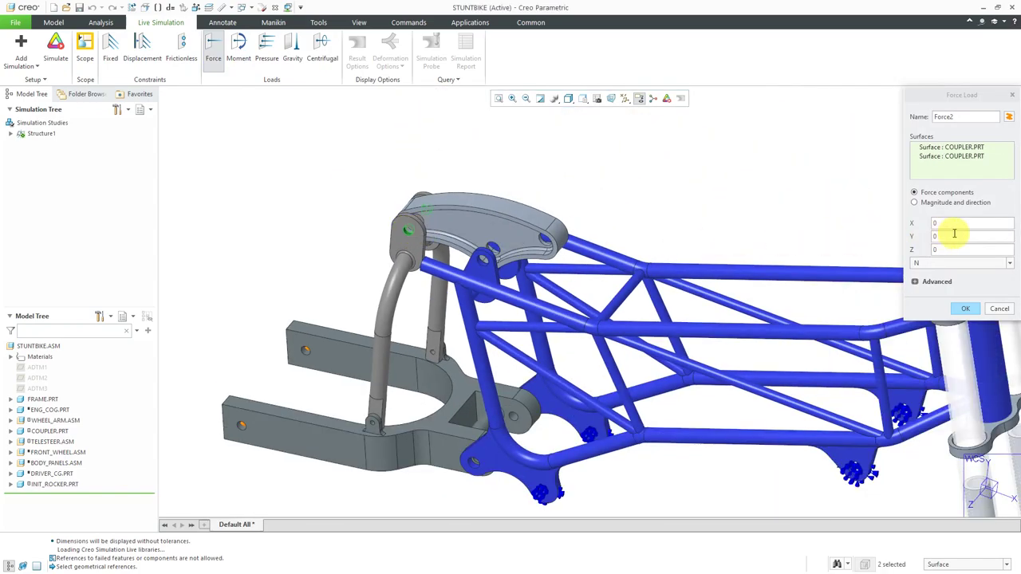
Set the coupler force to -200 lbf along Y and confirm it as Force2.
click(954, 233)
double_click(954, 233)
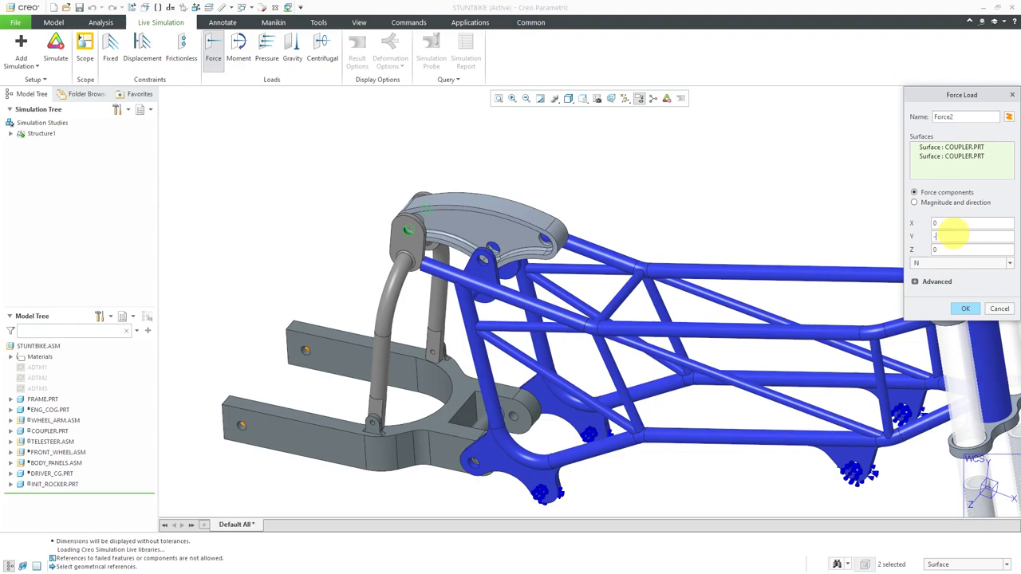
text(-200)
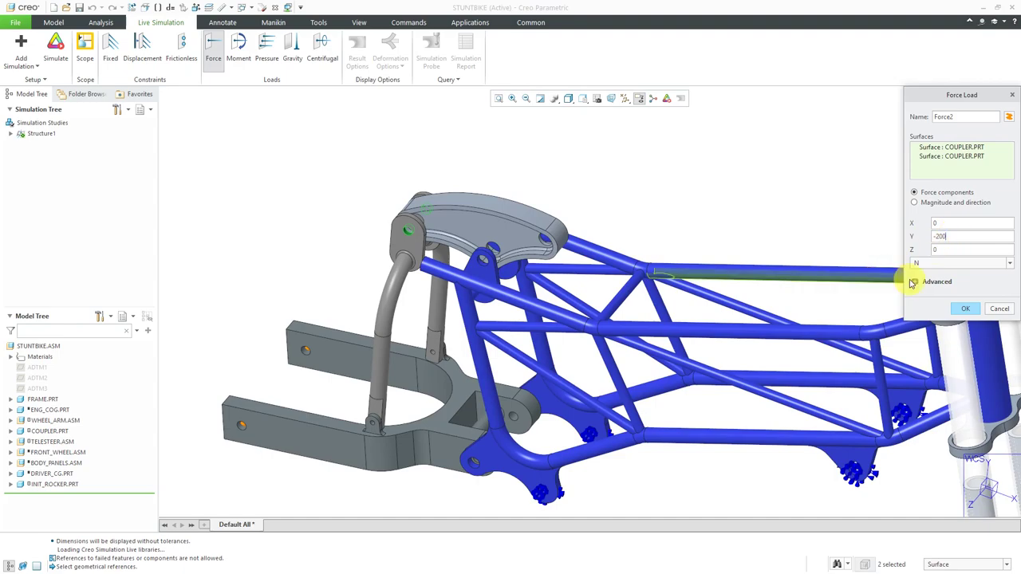
click(947, 263)
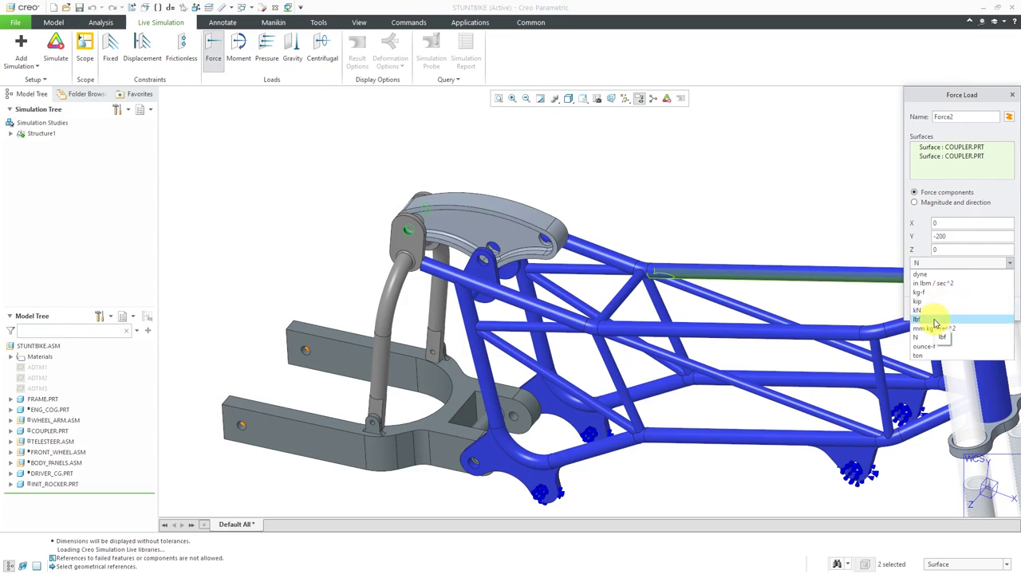
click(935, 321)
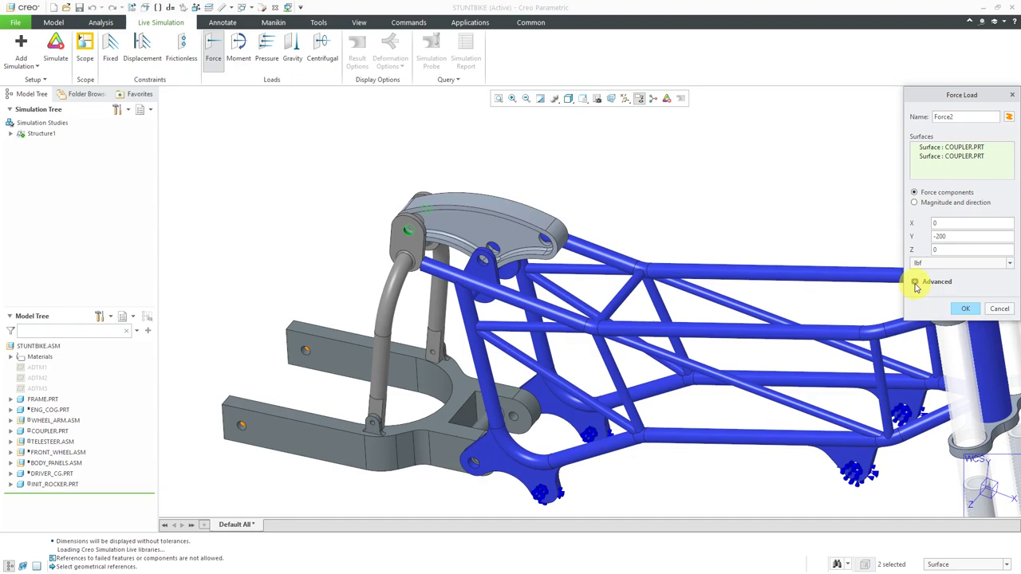
click(915, 283)
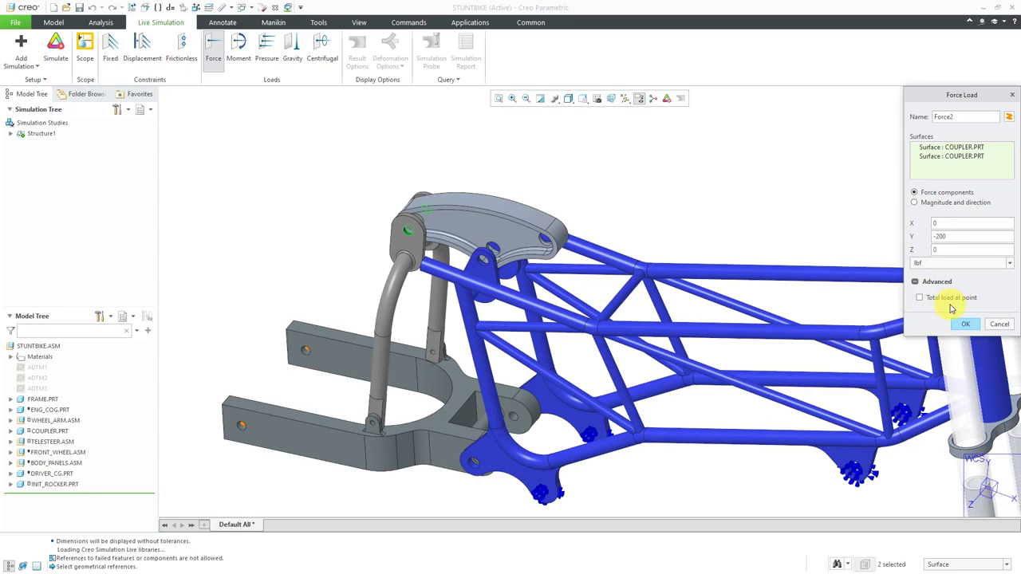
click(968, 325)
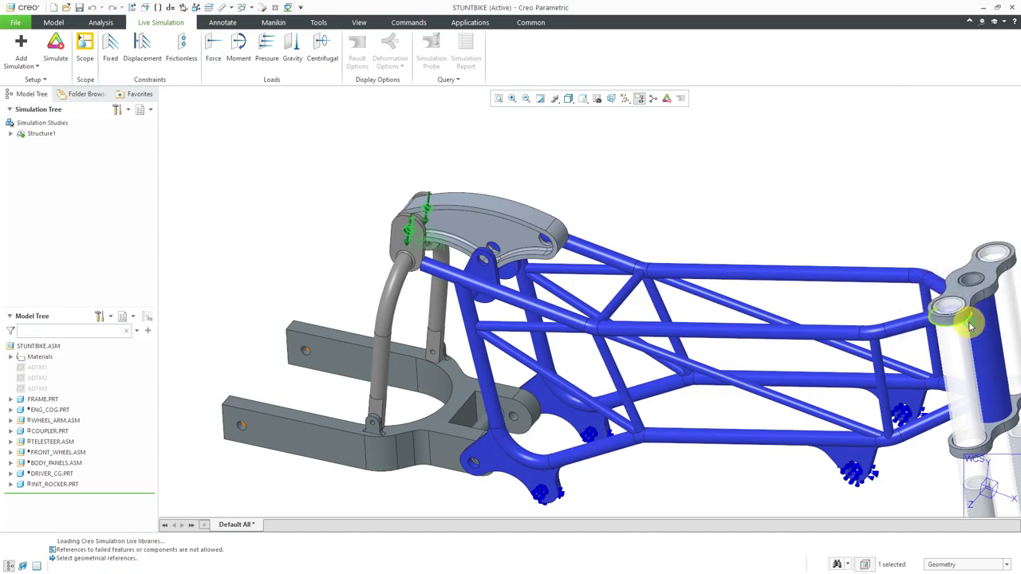
Add Moment1 of 50 in lbf about Z on the two INIT_ROCKER hole surfaces.
click(239, 60)
scroll(542, 244, up, 5)
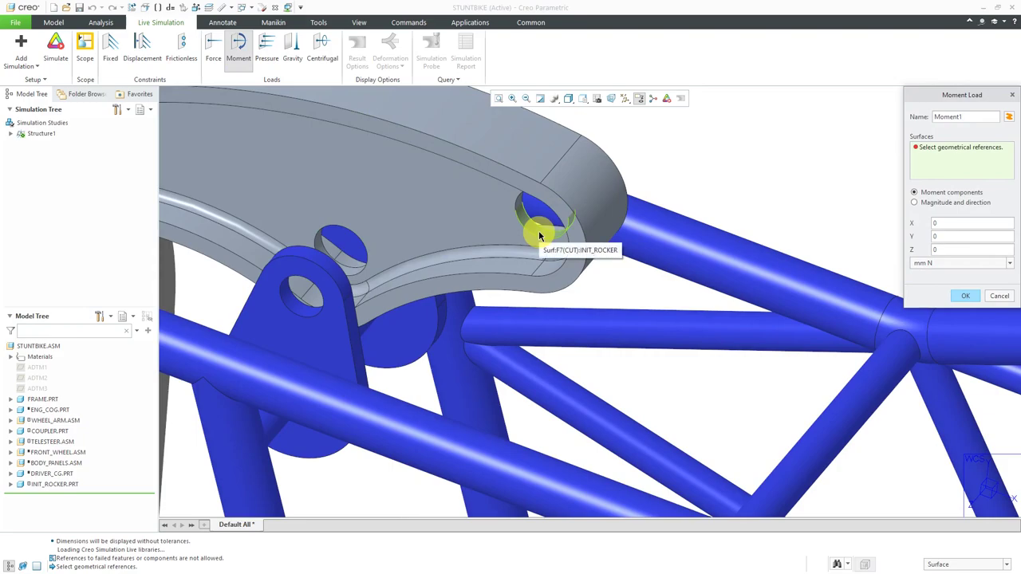
click(539, 233)
scroll(538, 234, down, 4)
scroll(538, 234, down, 4)
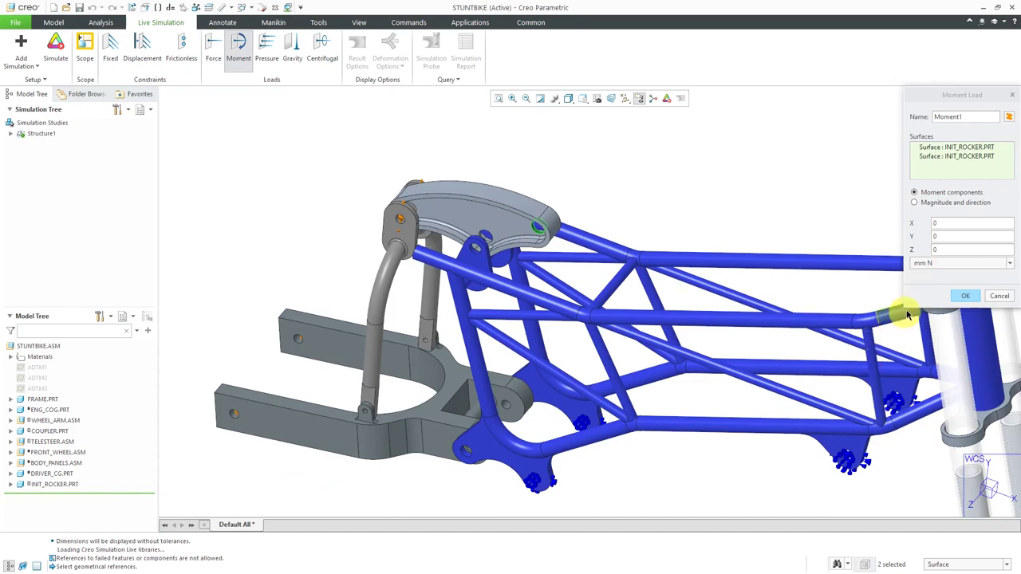
click(939, 250)
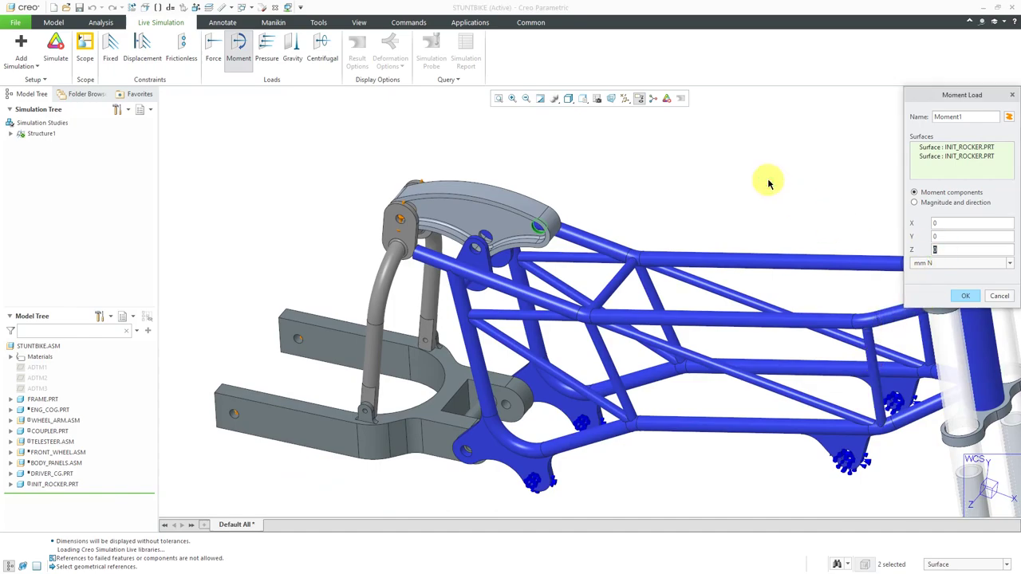
click(969, 253)
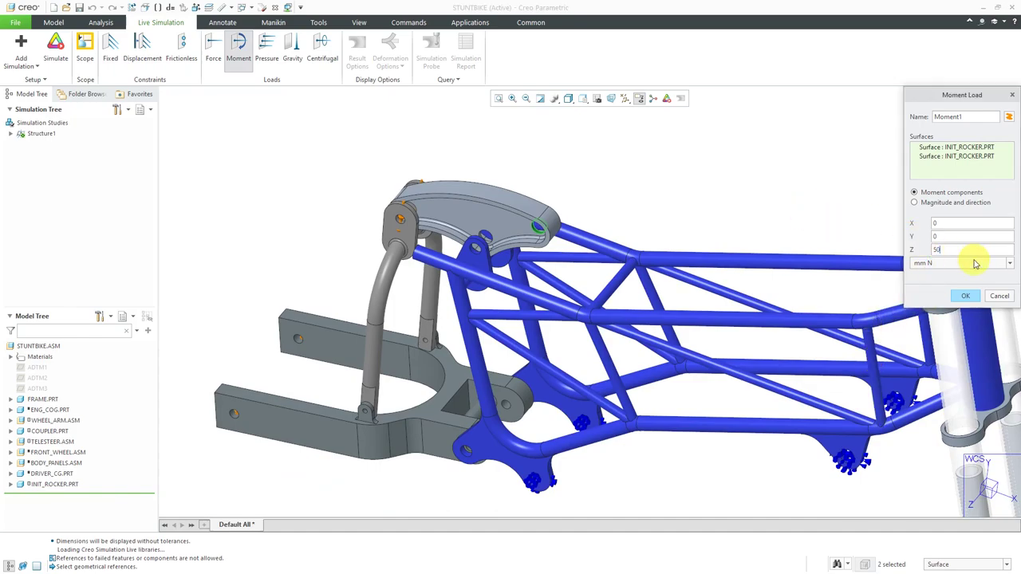
click(974, 264)
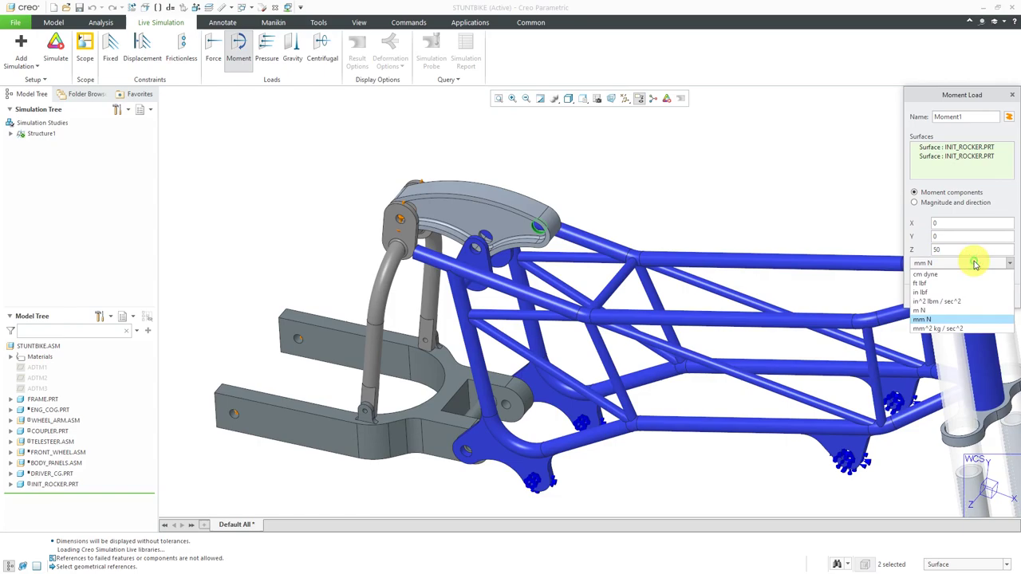
click(932, 293)
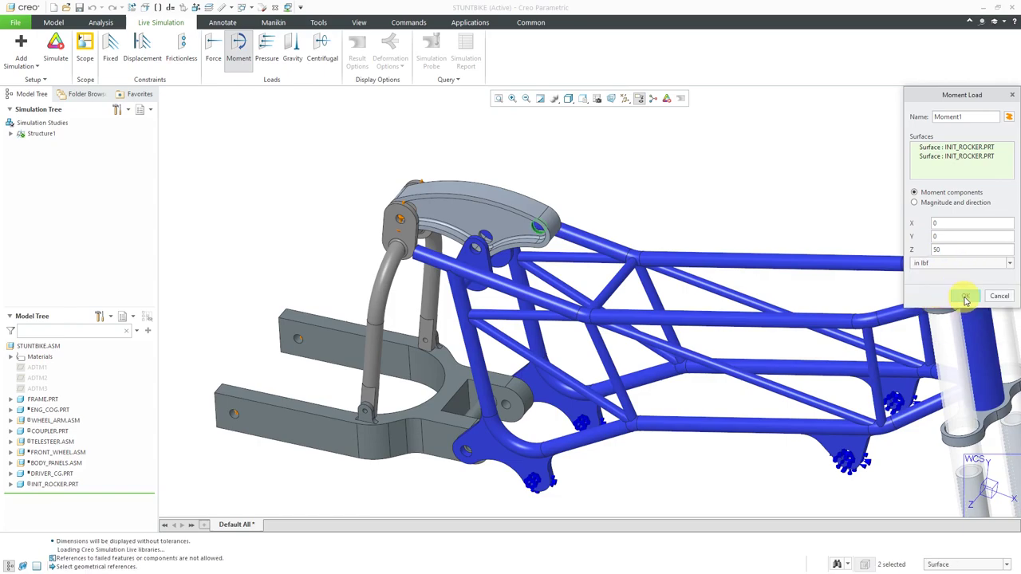
click(966, 300)
Start a pressure load and select the eight EIGHT.PRT clamp hole surfaces.
scroll(354, 183, down, 3)
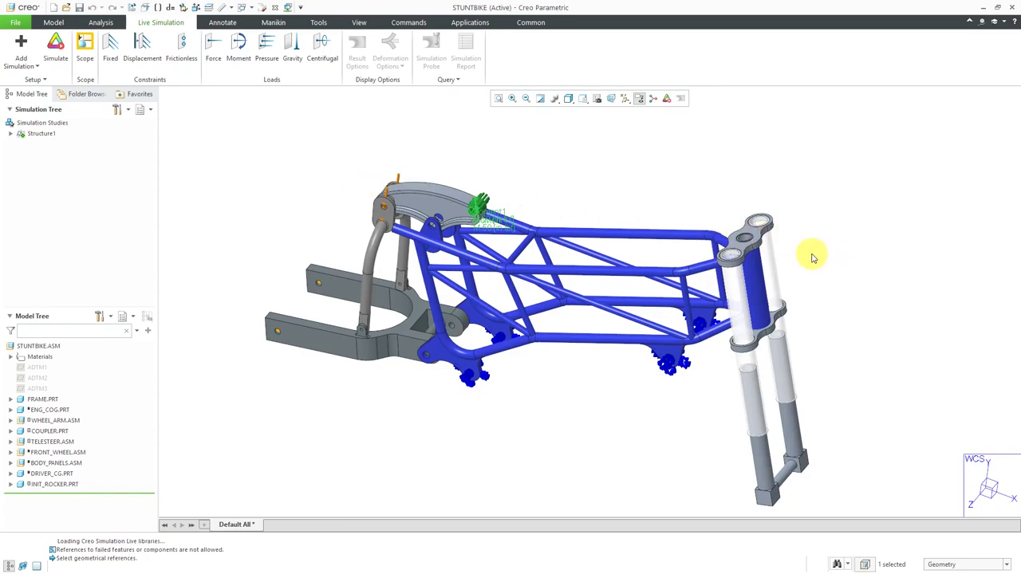
click(267, 52)
scroll(753, 200, up, 5)
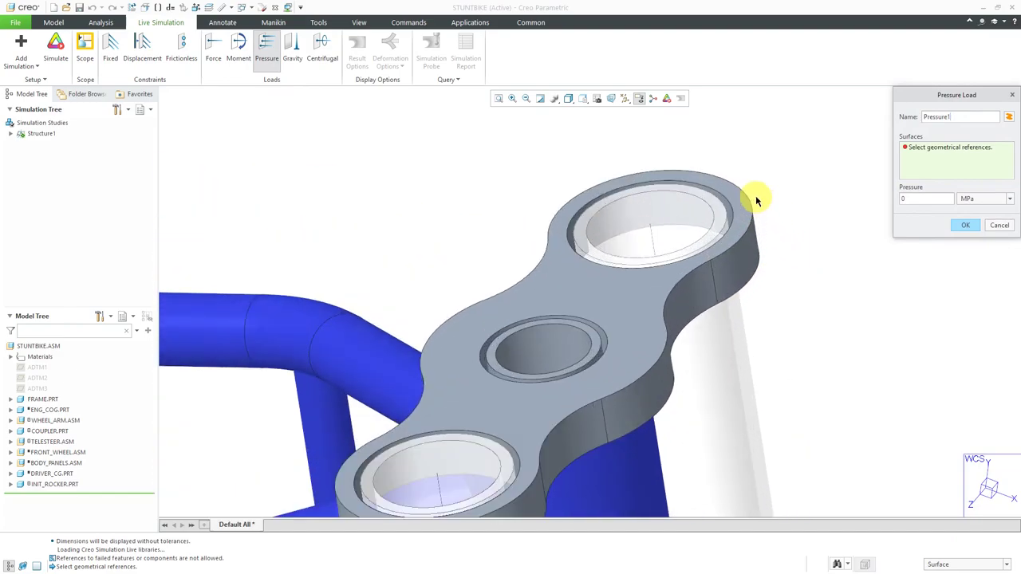
click(726, 213)
ctrl+click(730, 214)
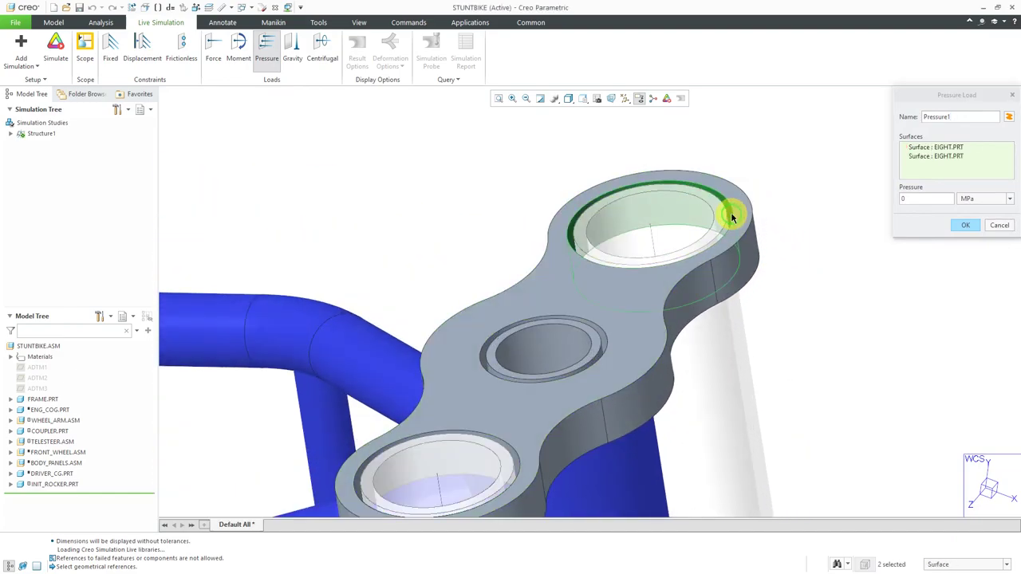
scroll(730, 212, down, 3)
scroll(615, 364, up, 3)
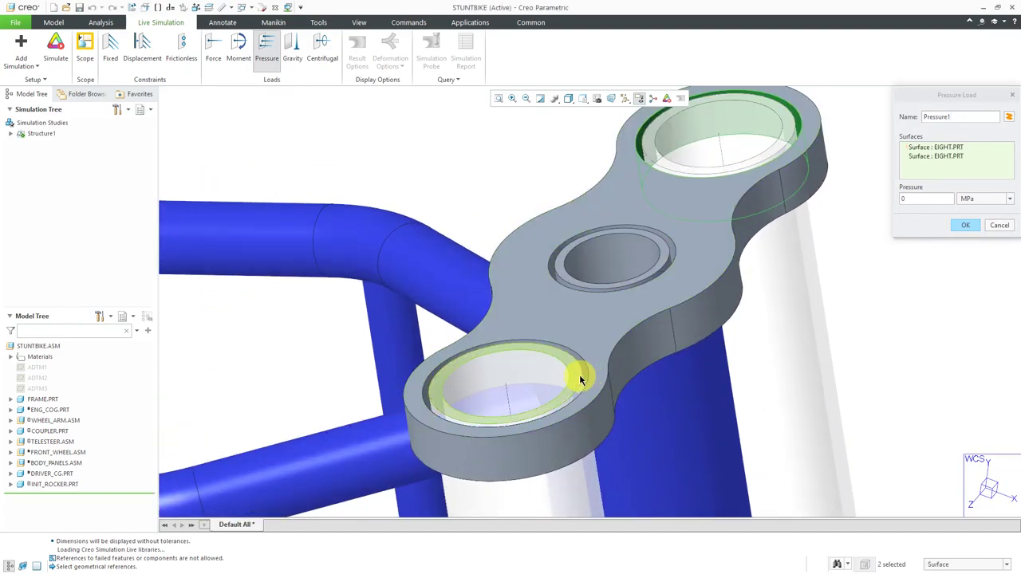
ctrl+click(580, 375)
ctrl+click(583, 365)
scroll(641, 255, down, 3)
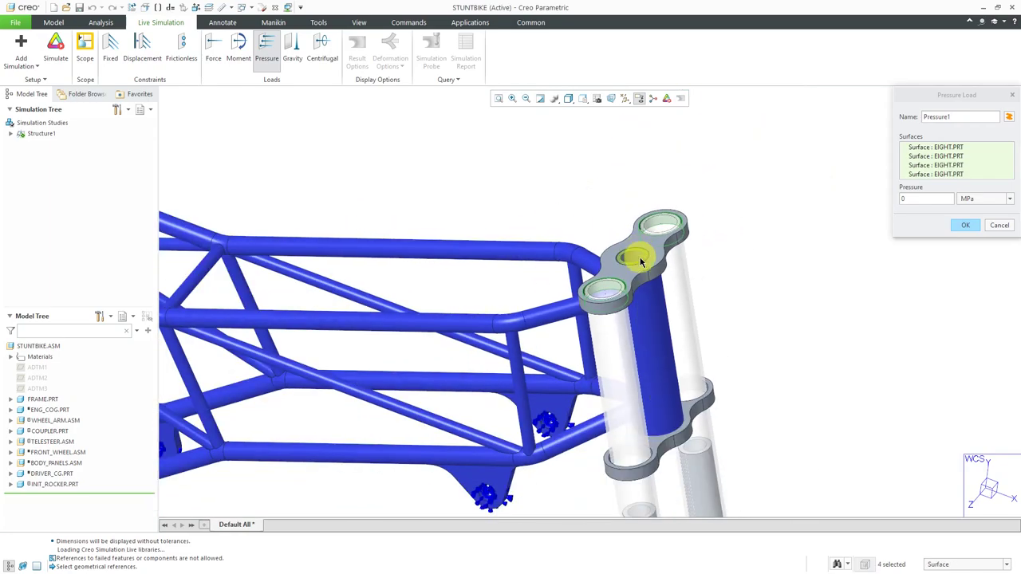
scroll(708, 391, up, 3)
ctrl+click(707, 375)
ctrl+click(713, 371)
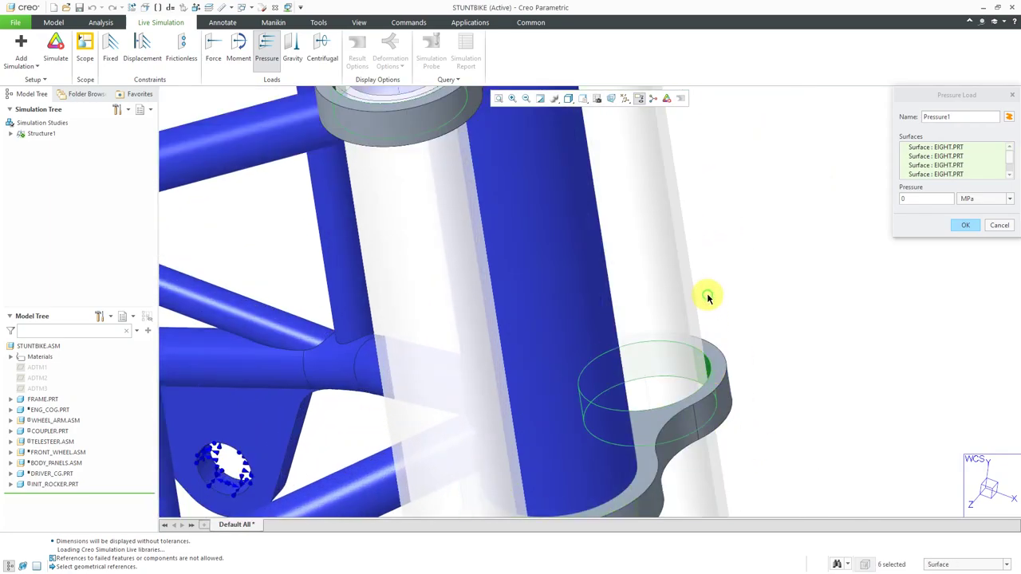
scroll(709, 319, down, 3)
scroll(642, 407, up, 3)
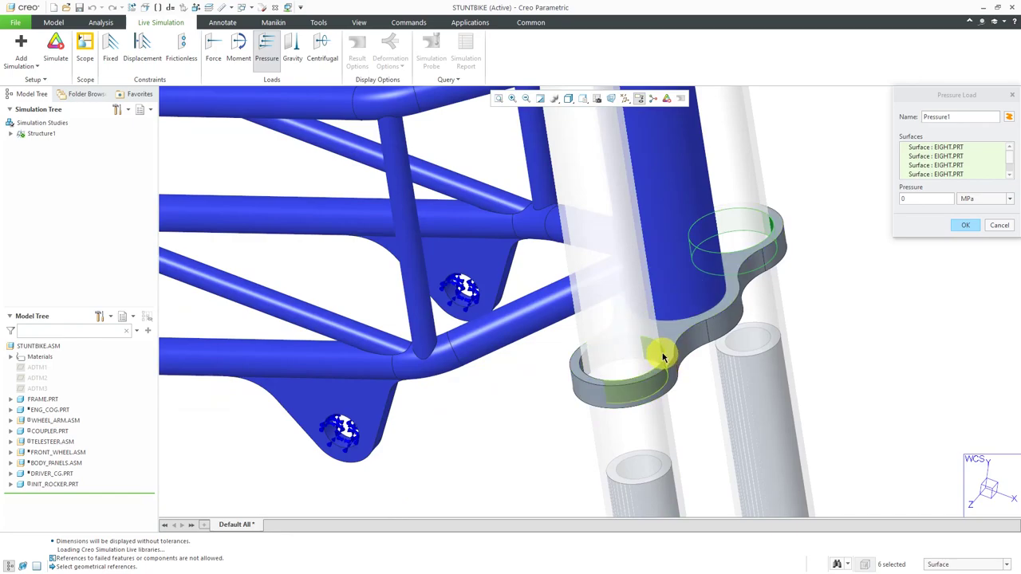
ctrl+click(661, 357)
ctrl+click(659, 354)
scroll(725, 382, down, 3)
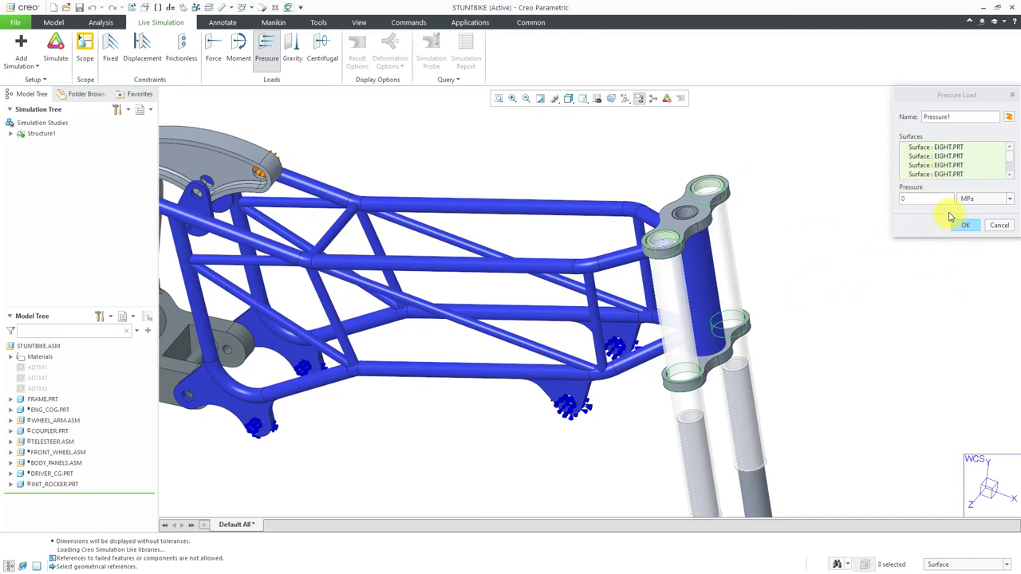
Set the pressure to 25 psi and confirm it as Pressure1.
click(1001, 201)
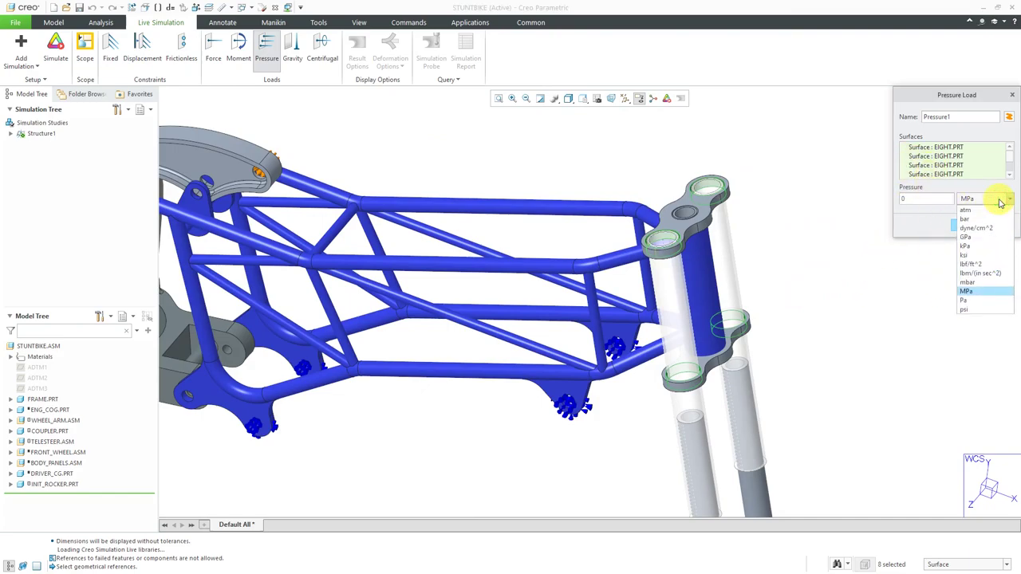
click(964, 310)
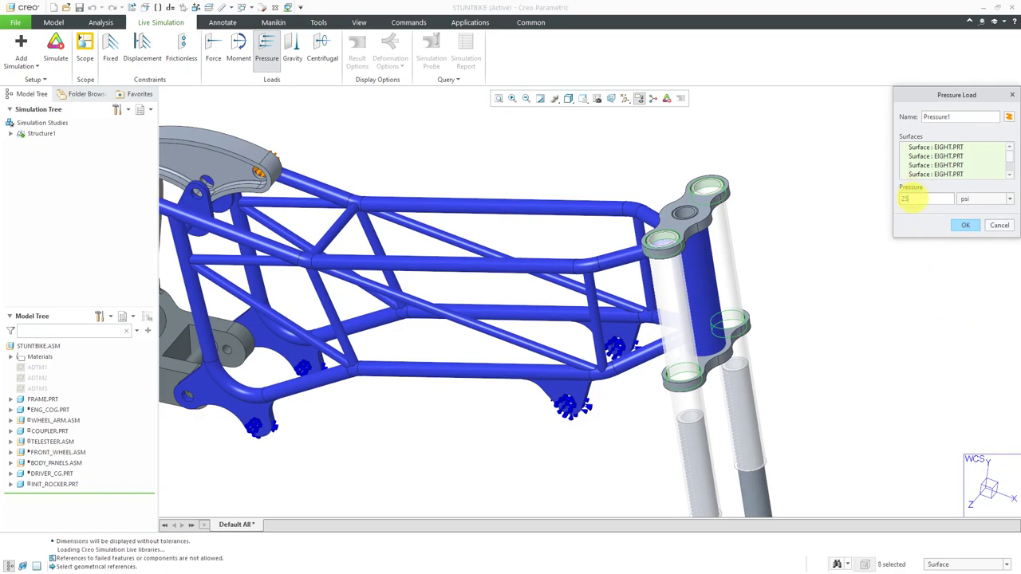
click(925, 199)
text(25)
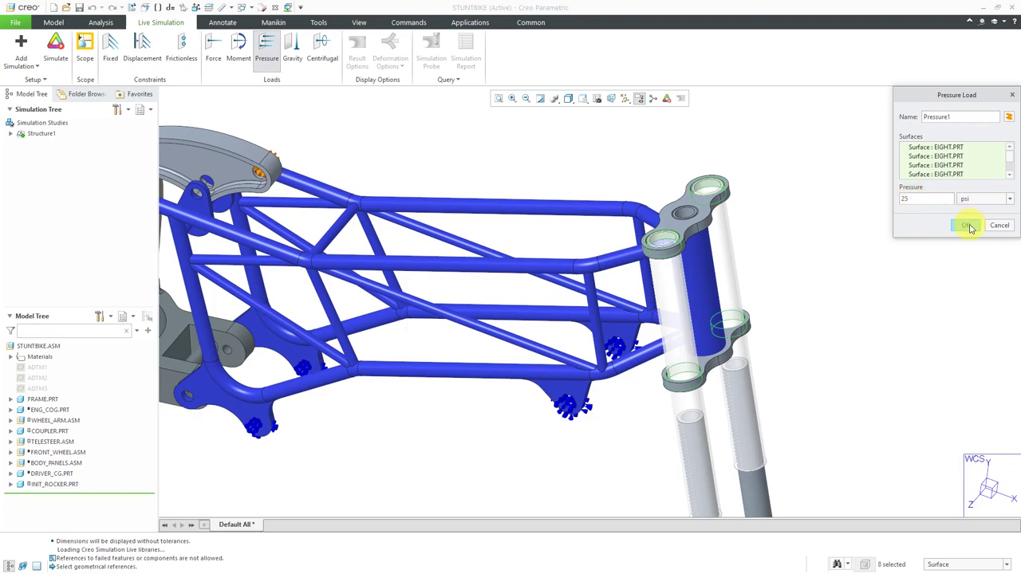
click(968, 226)
Orbit and zoom to review the applied loads, then switch to the Model tab.
scroll(917, 282, down, 4)
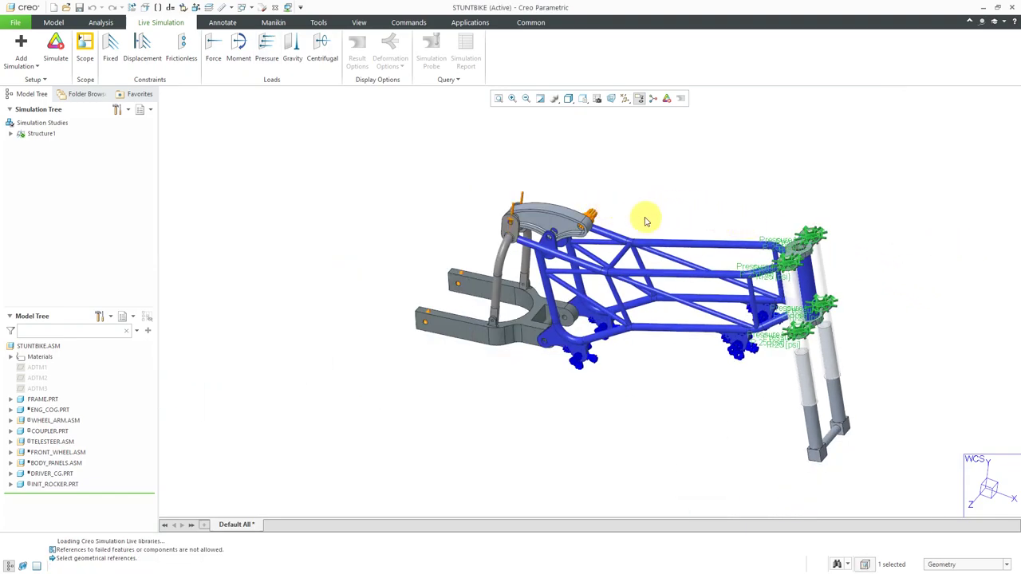
middle_drag(644, 221, 622, 209)
scroll(870, 337, up, 2)
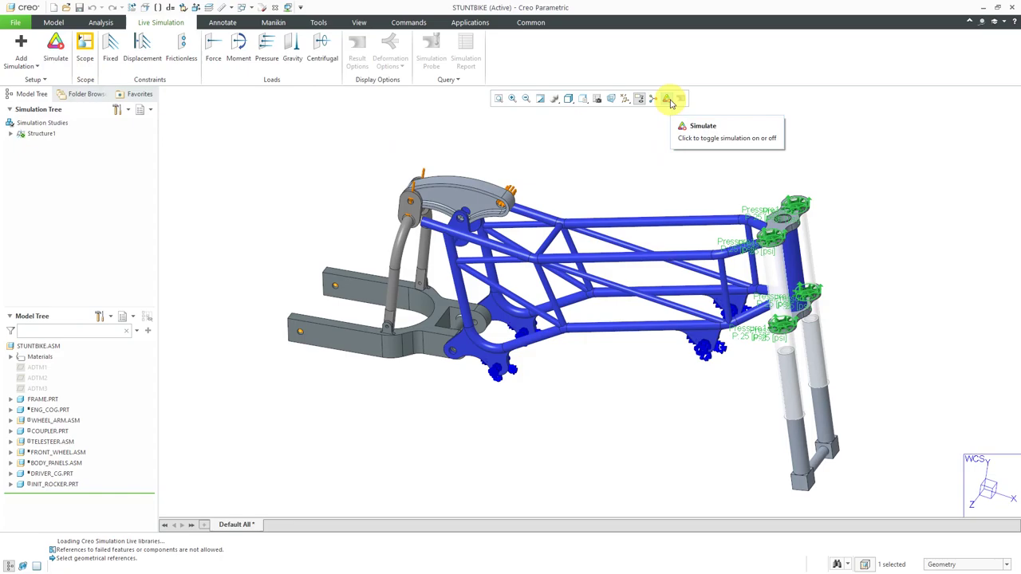
click(53, 22)
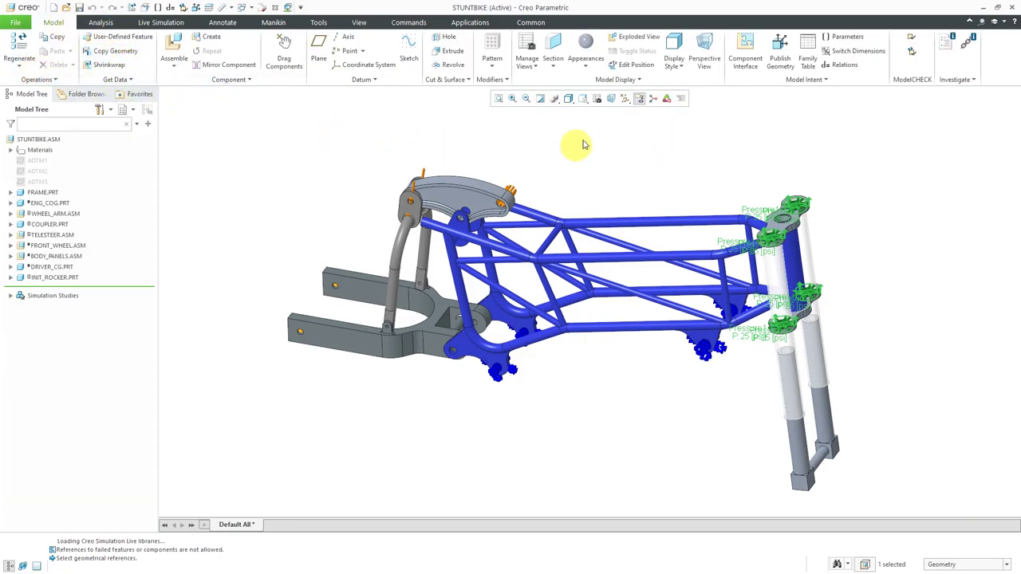
Run the simulation, list the part missing a material, and assign AL2014 to INIT_ROCKER.
click(667, 100)
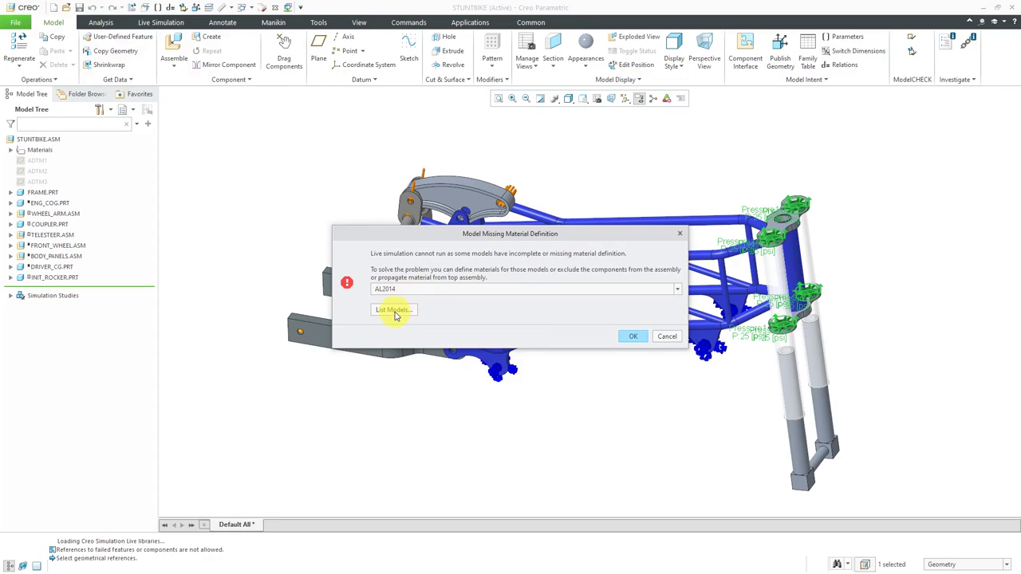
click(394, 311)
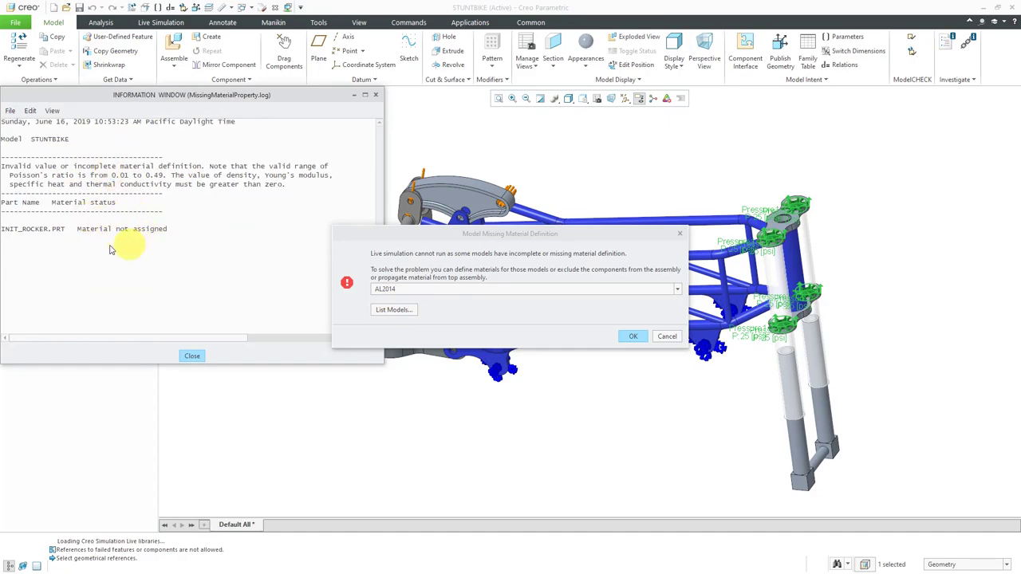
click(194, 357)
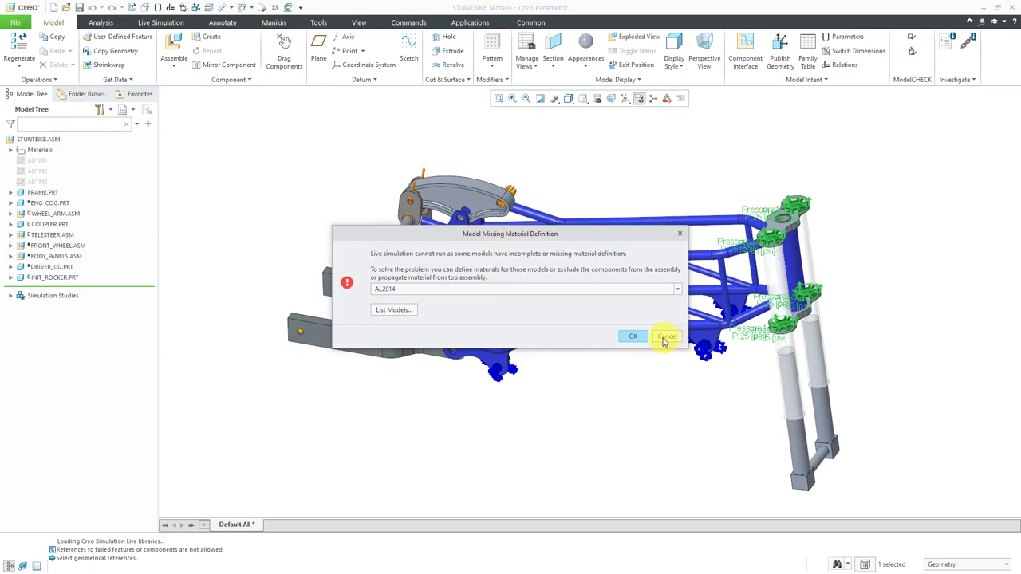
click(633, 335)
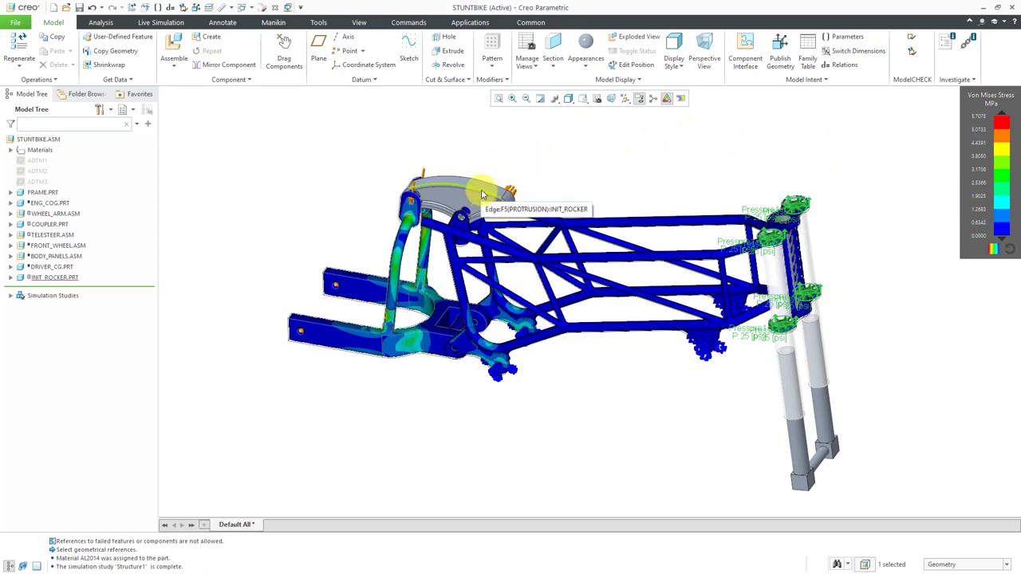
Open INIT_ROCKER.PRT in its own window and dismiss the Model Tree settings notice.
click(481, 195)
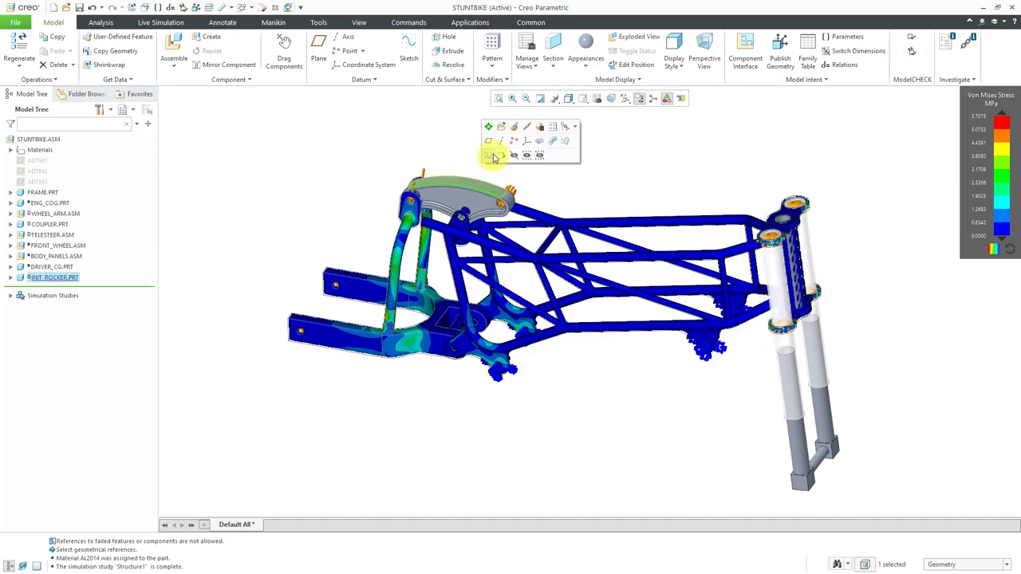
click(501, 128)
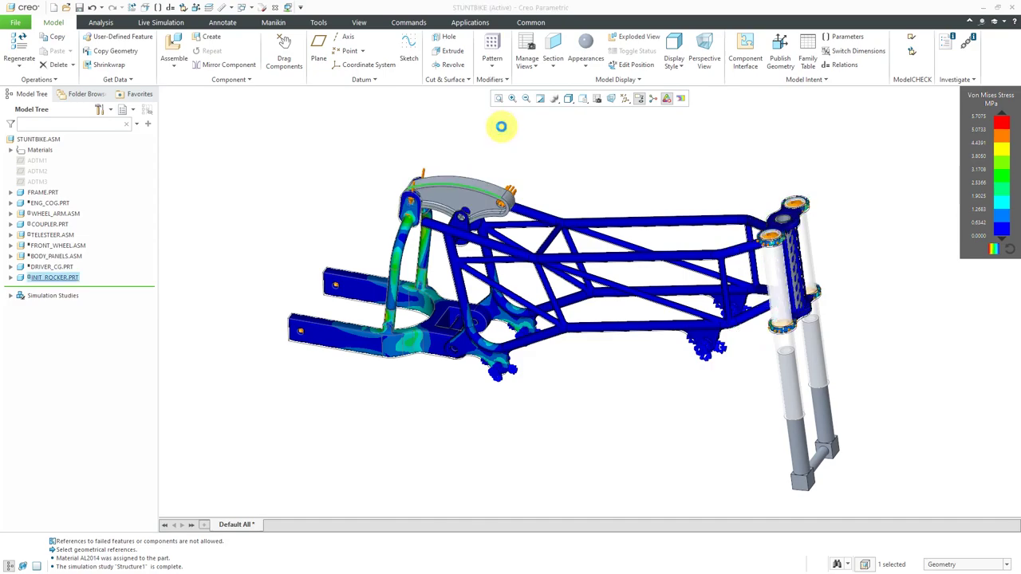
click(646, 358)
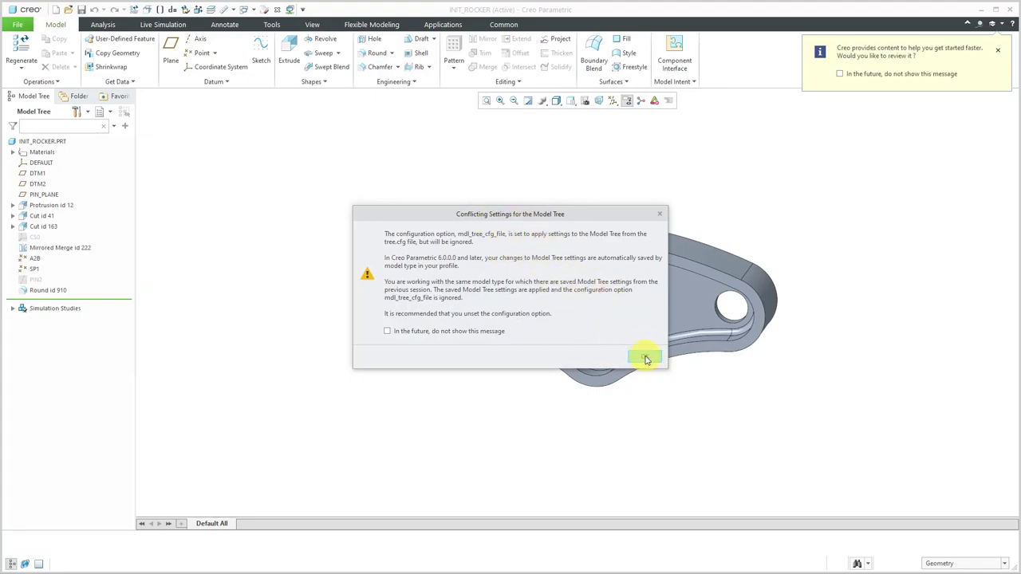
Open Model Properties for INIT_ROCKER, showing material AL2014 and millimeter Newton Second units.
mouse_move(459, 191)
middle_down()
mouse_move(598, 232)
mouse_move(613, 253)
mouse_move(620, 237)
middle_up()
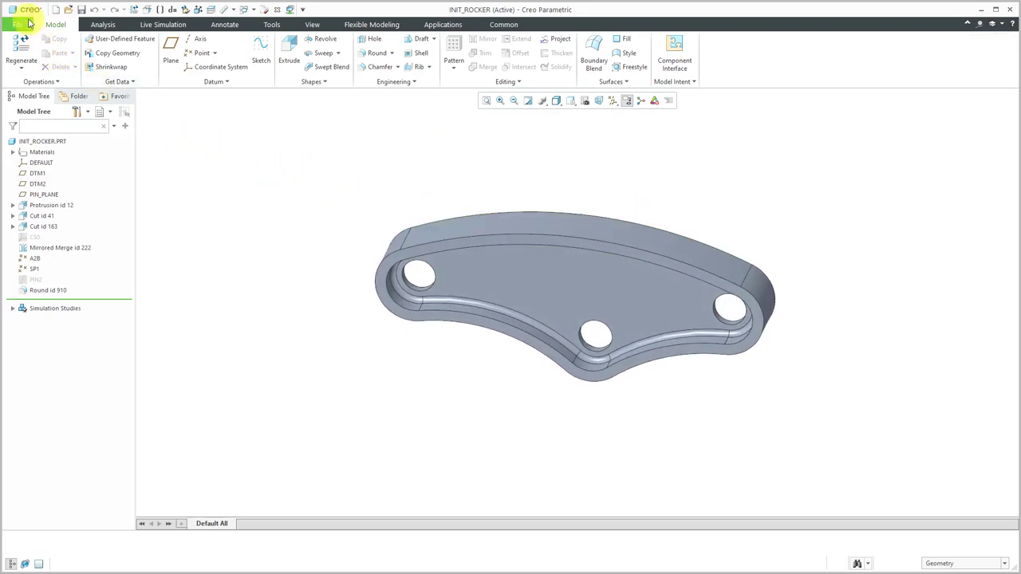
click(25, 29)
click(23, 182)
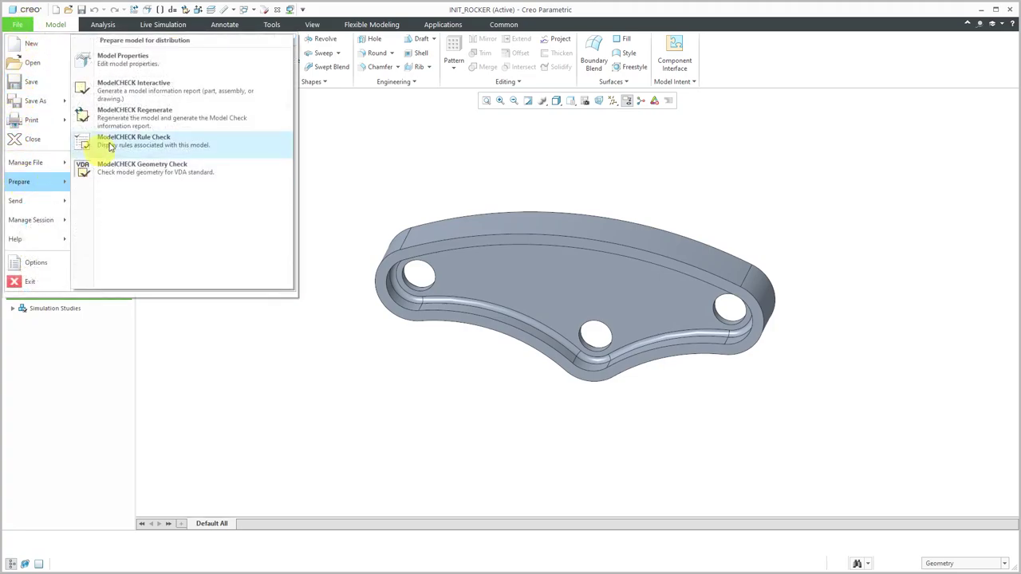
click(451, 170)
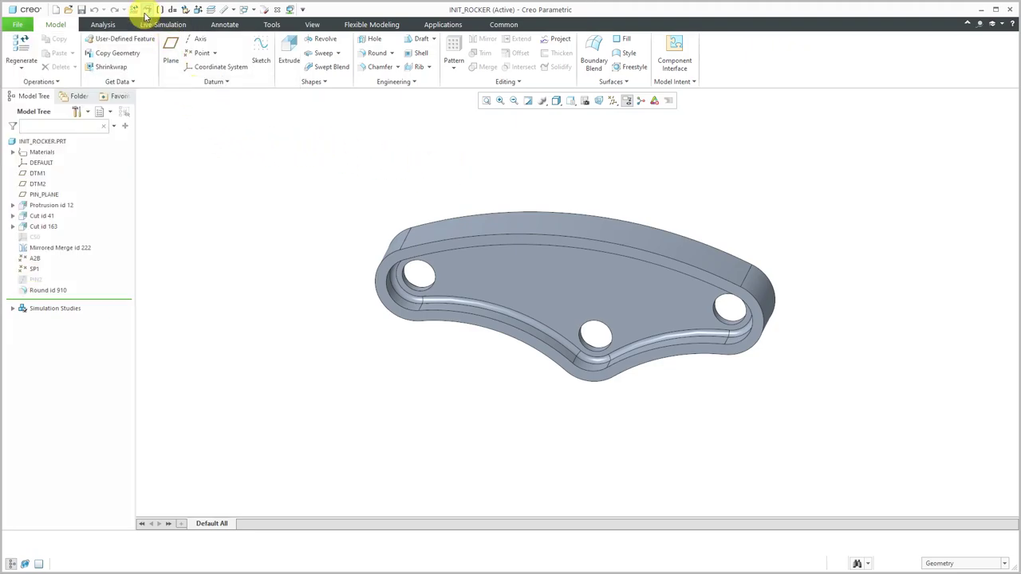
click(304, 12)
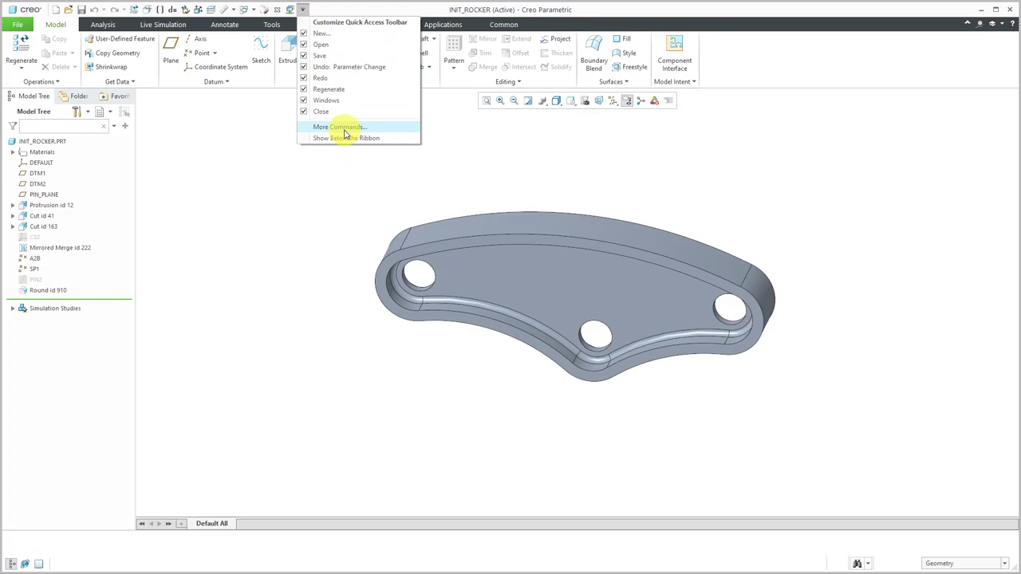
click(229, 135)
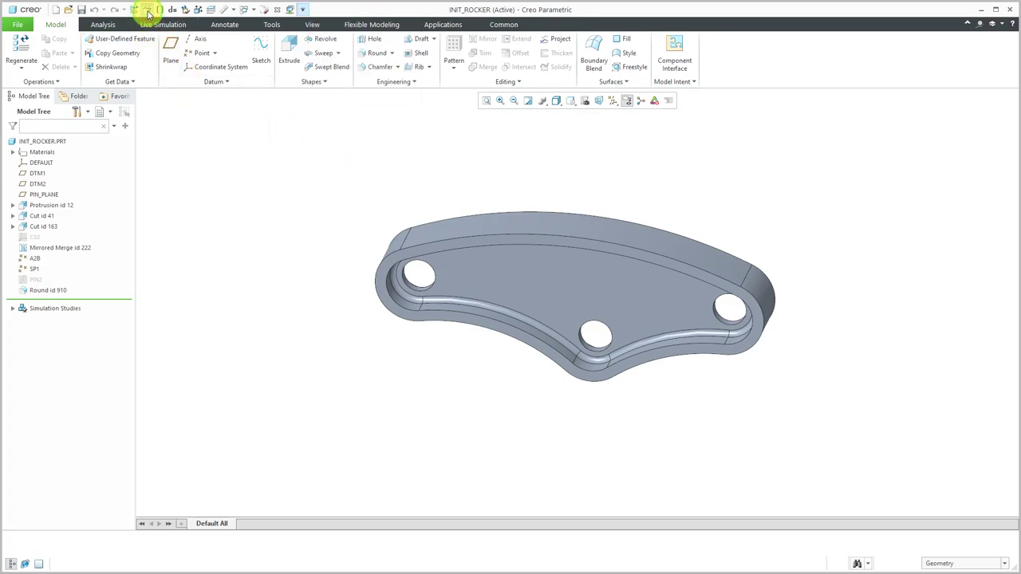
click(146, 9)
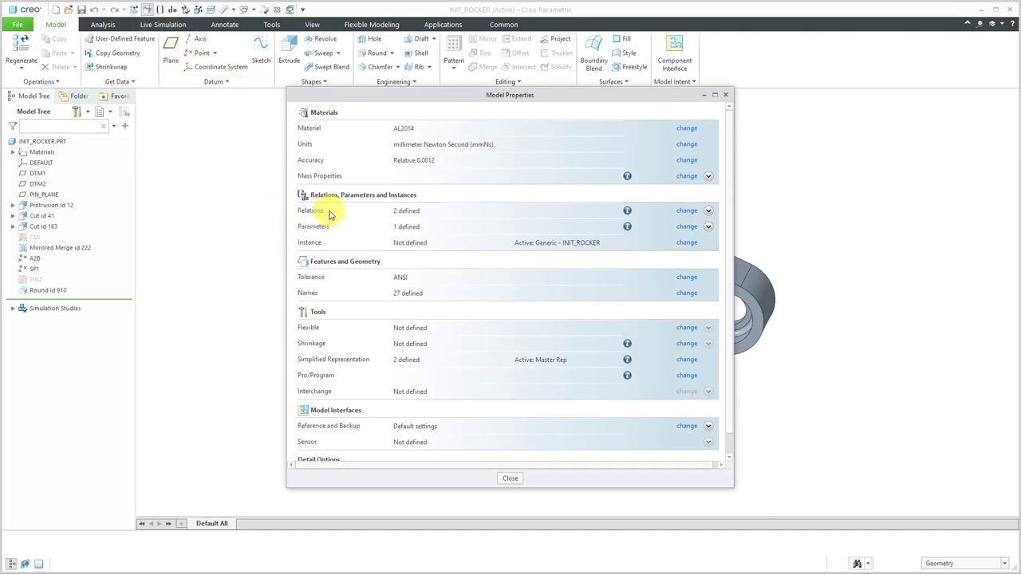
Replace the rocker's AL2014 with Al-Si-Cu_alloy_cast from the Granta Non-ferrous_metals library.
click(686, 129)
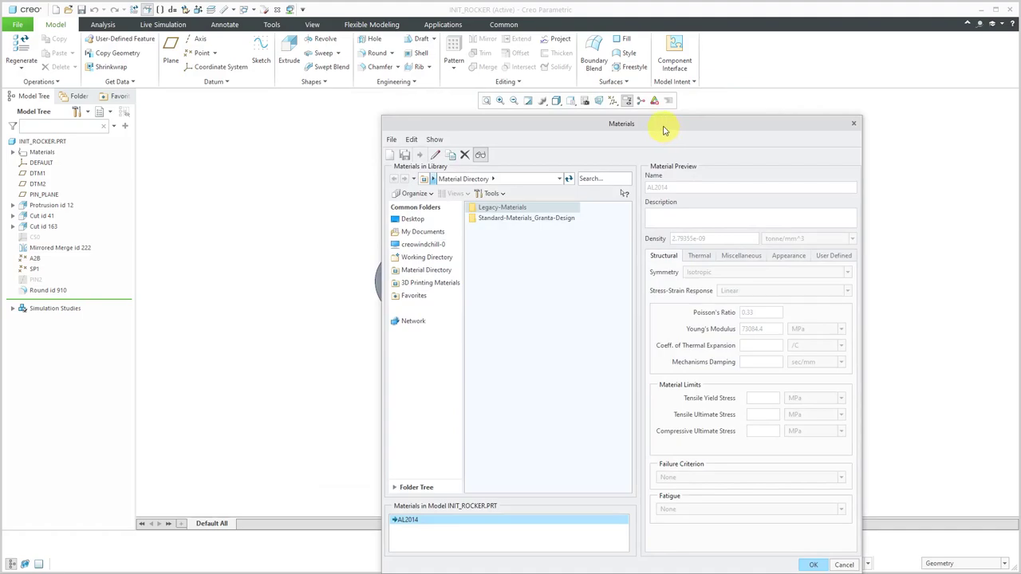
drag(664, 130, 568, 51)
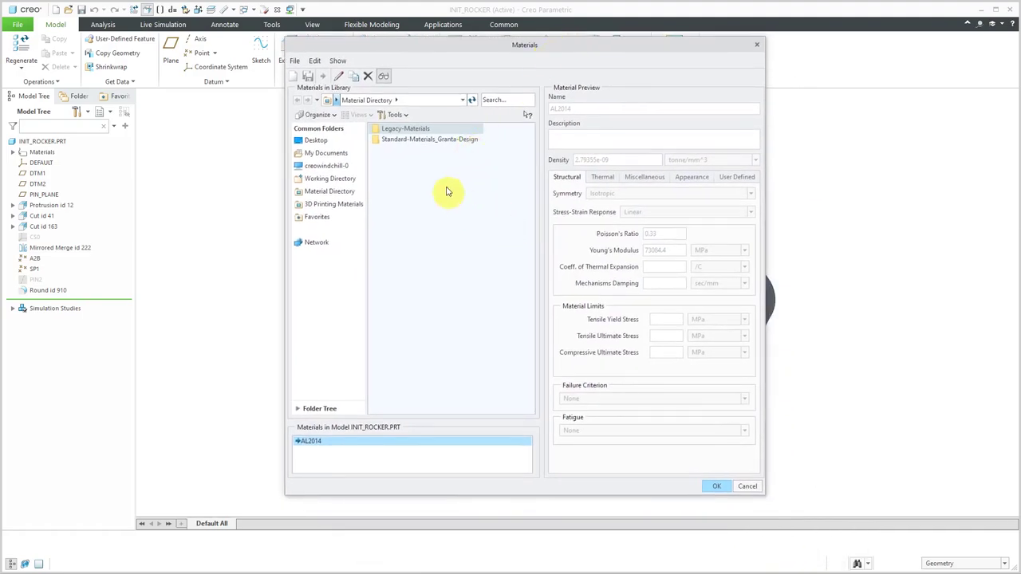
double_click(445, 141)
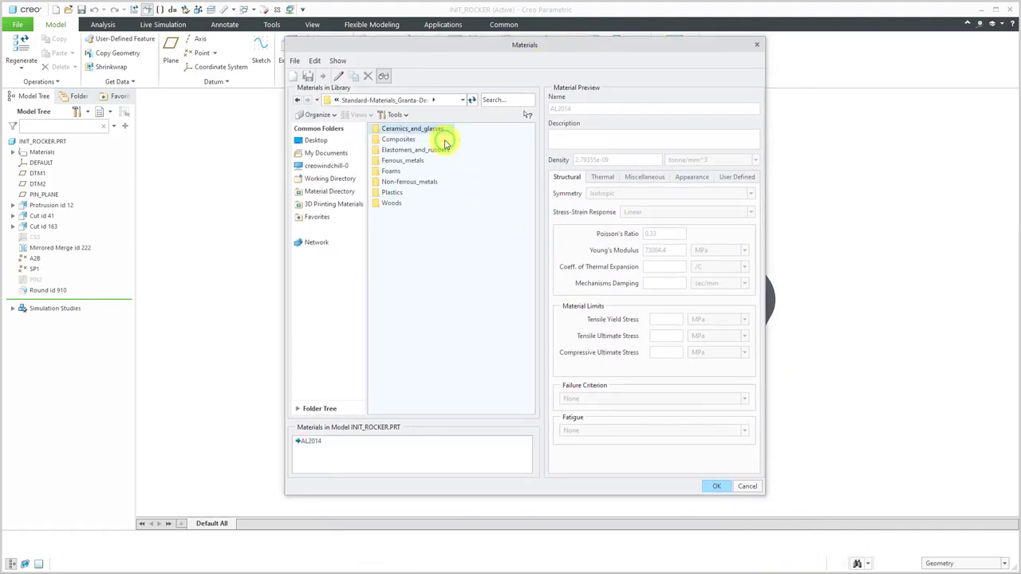
click(415, 184)
double_click(415, 184)
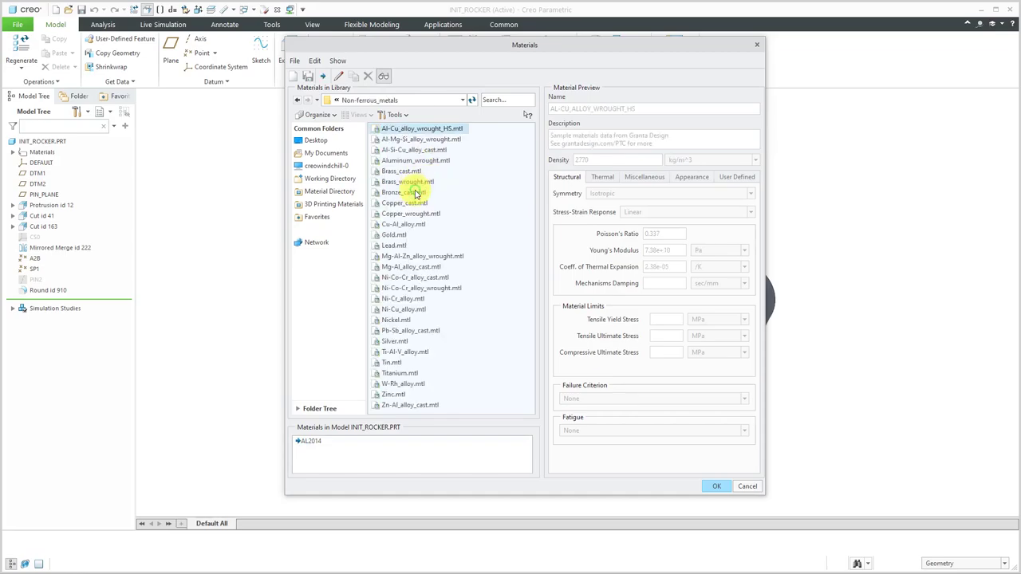
click(431, 151)
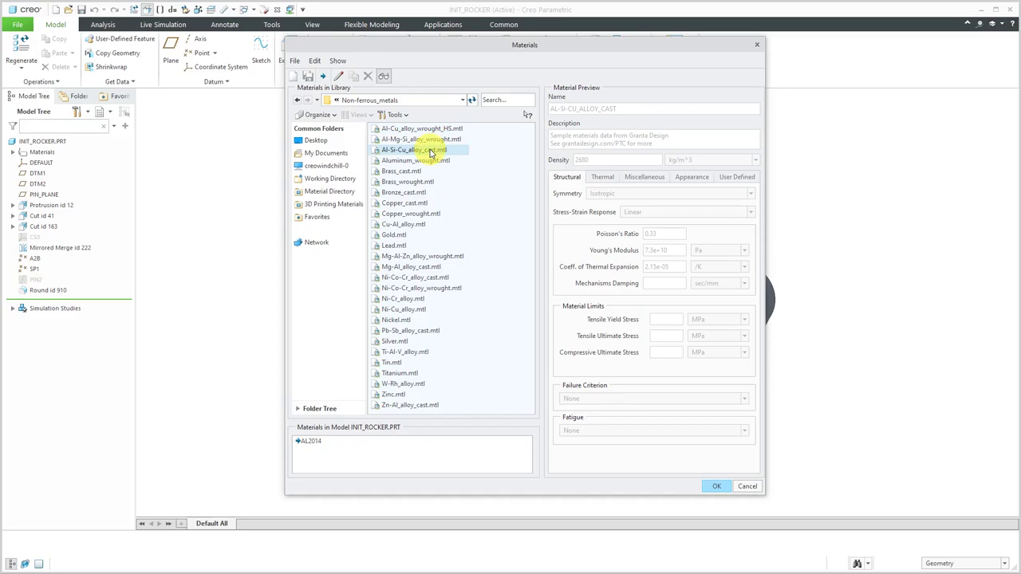
right_click(431, 151)
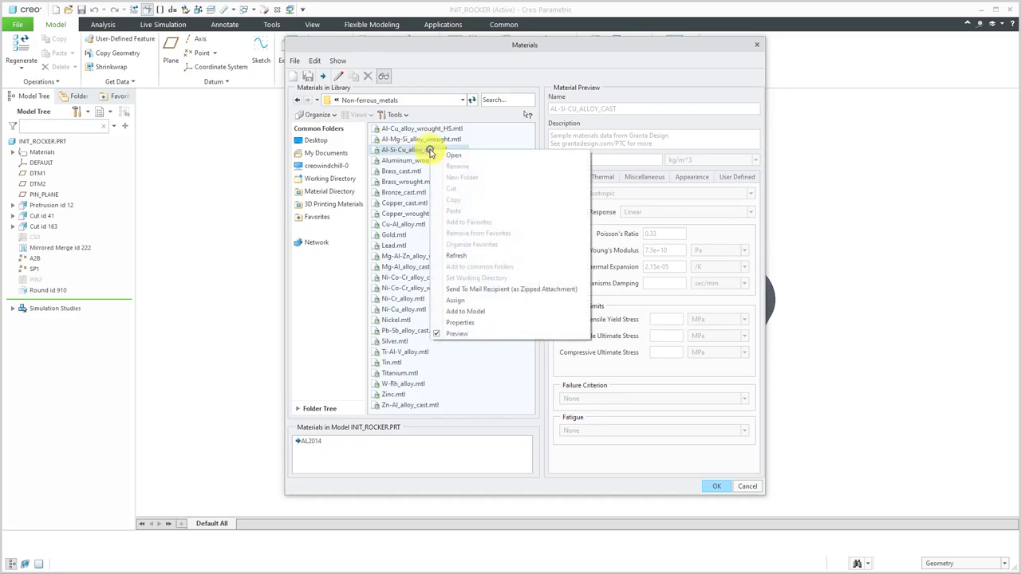
click(468, 303)
click(553, 312)
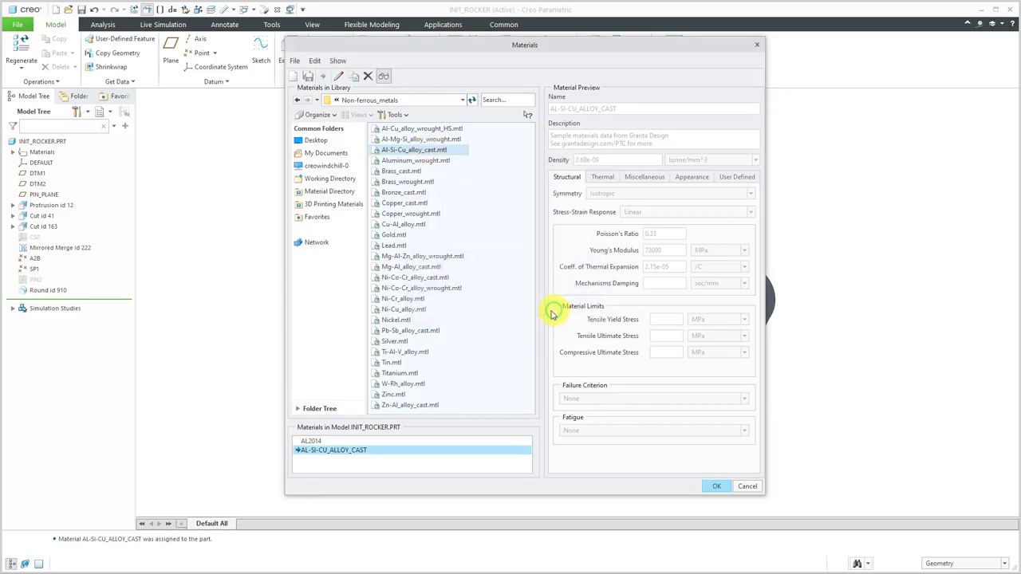
click(719, 491)
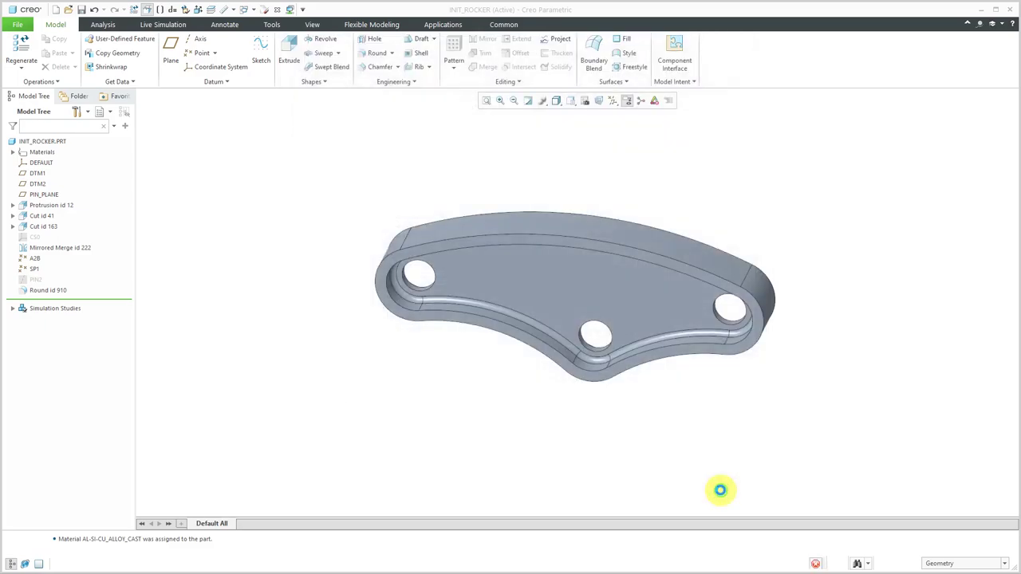
Close the rocker part and rerun Live Simulation on STUNTBIKE, Von Mises peaking at 5.7075 MPa.
click(511, 480)
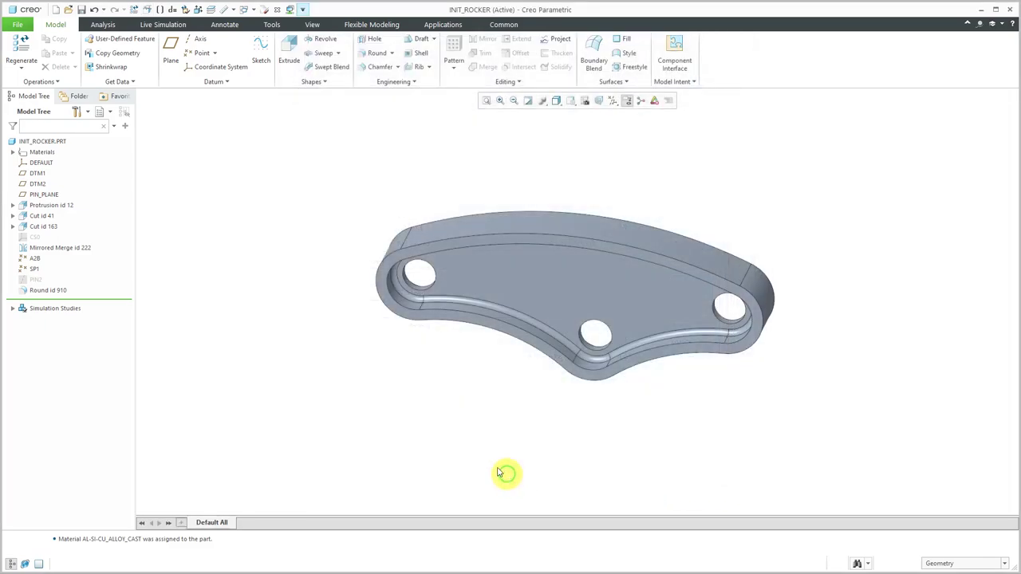
click(277, 10)
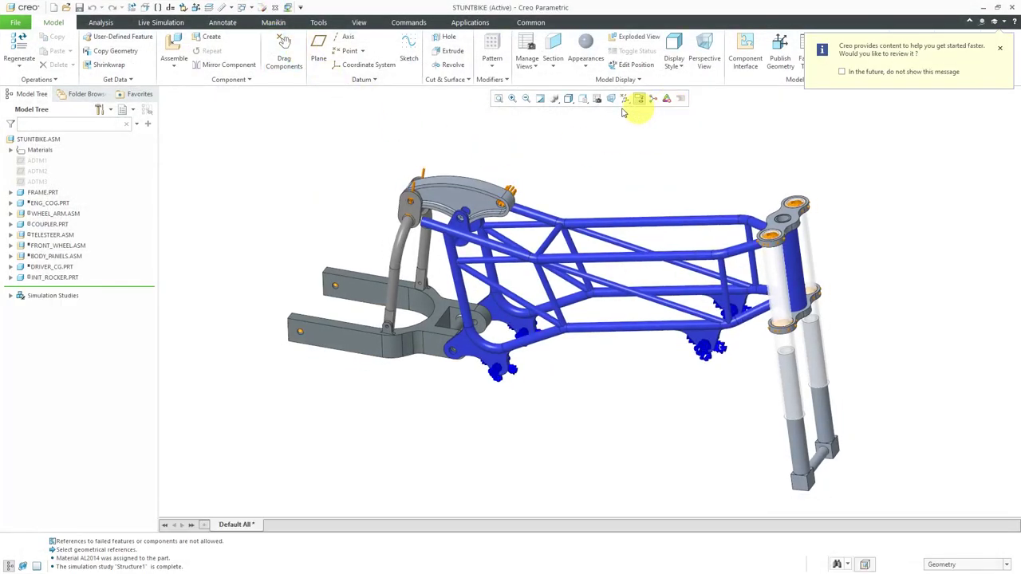
click(190, 23)
click(55, 47)
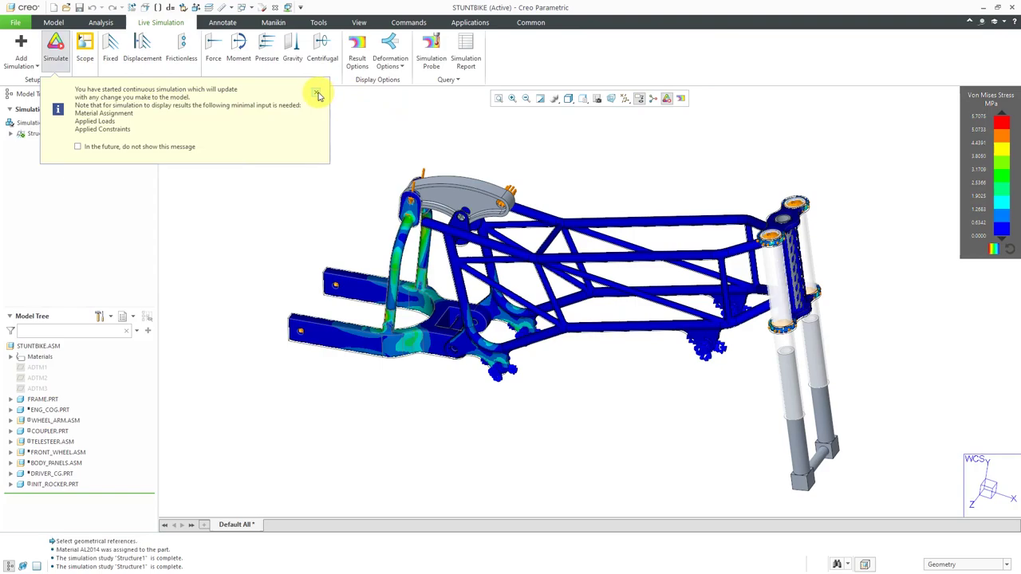
click(318, 94)
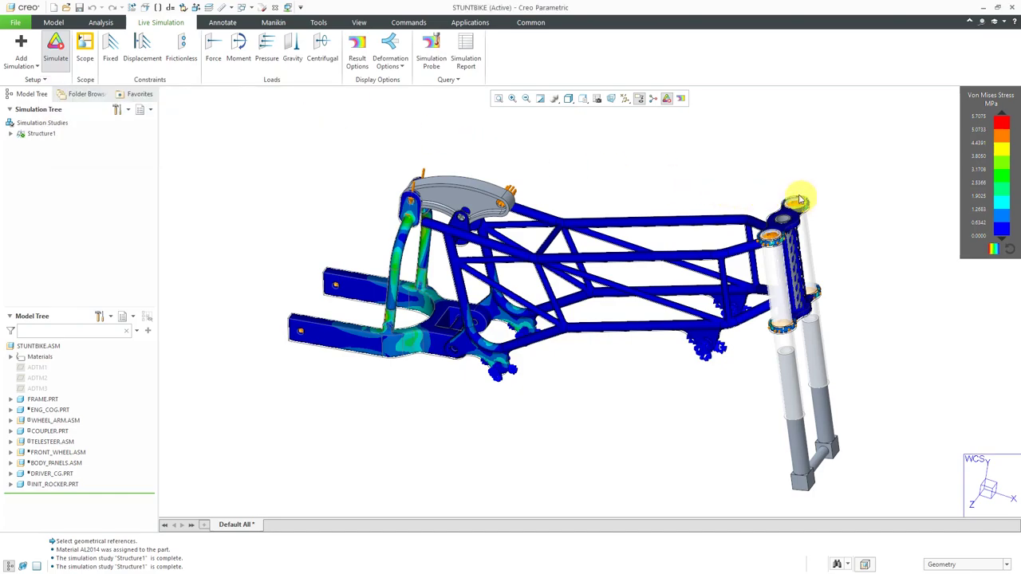
mouse_move(793, 200)
middle_down()
mouse_move(754, 196)
mouse_move(776, 196)
middle_up()
scroll(802, 257, up, 6)
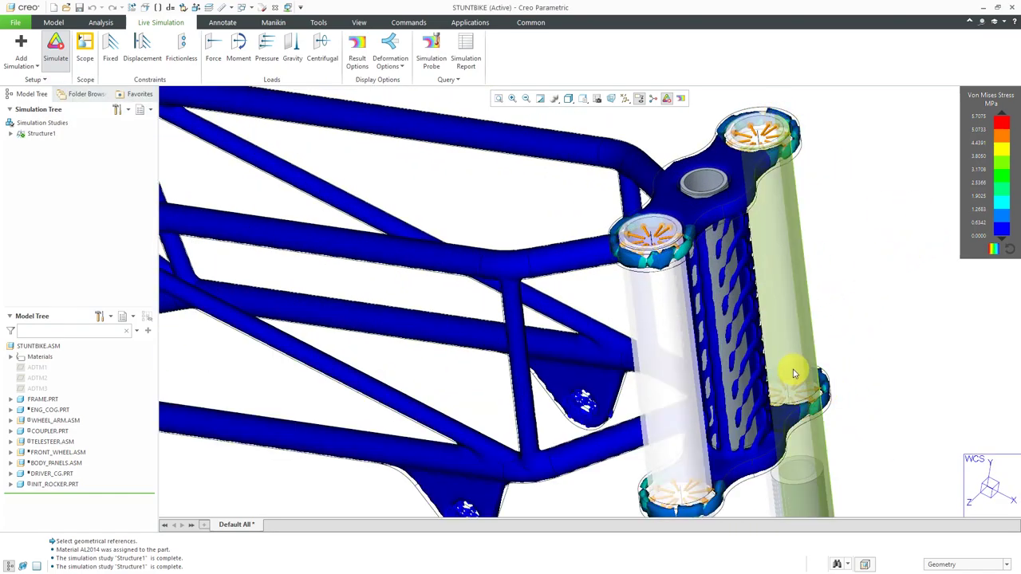
scroll(713, 342, up, 5)
scroll(765, 295, down, 4)
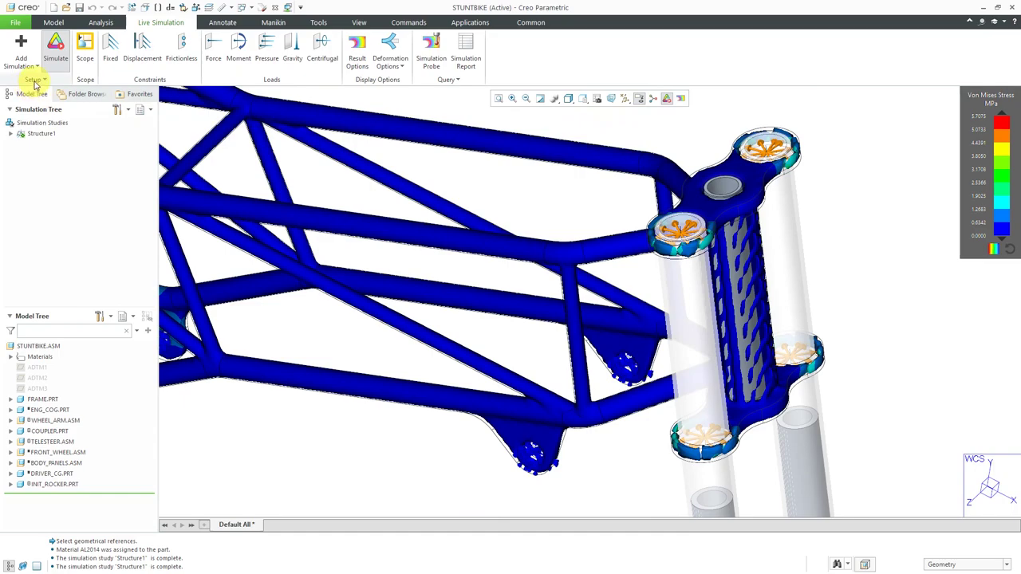
click(35, 82)
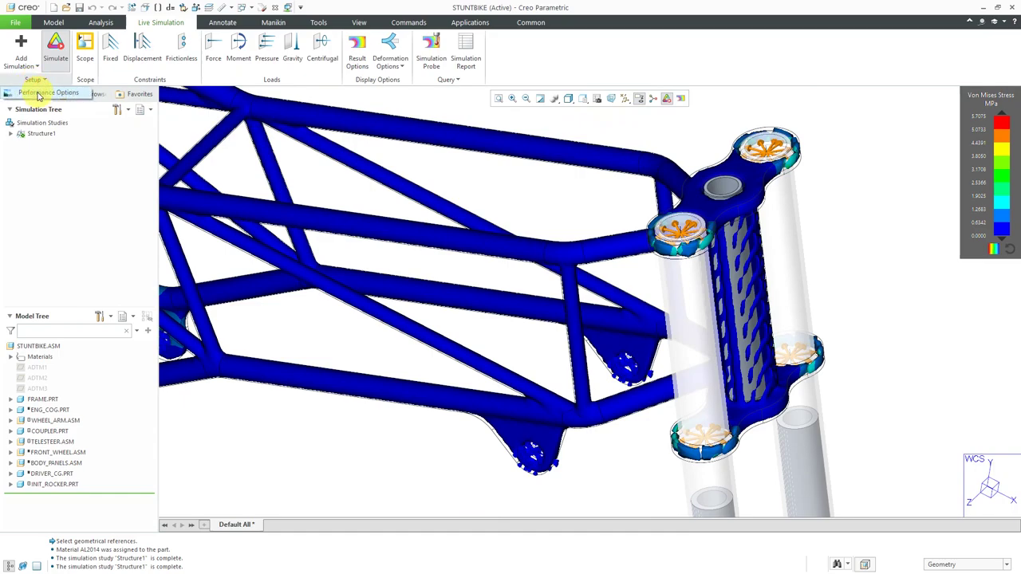
click(38, 94)
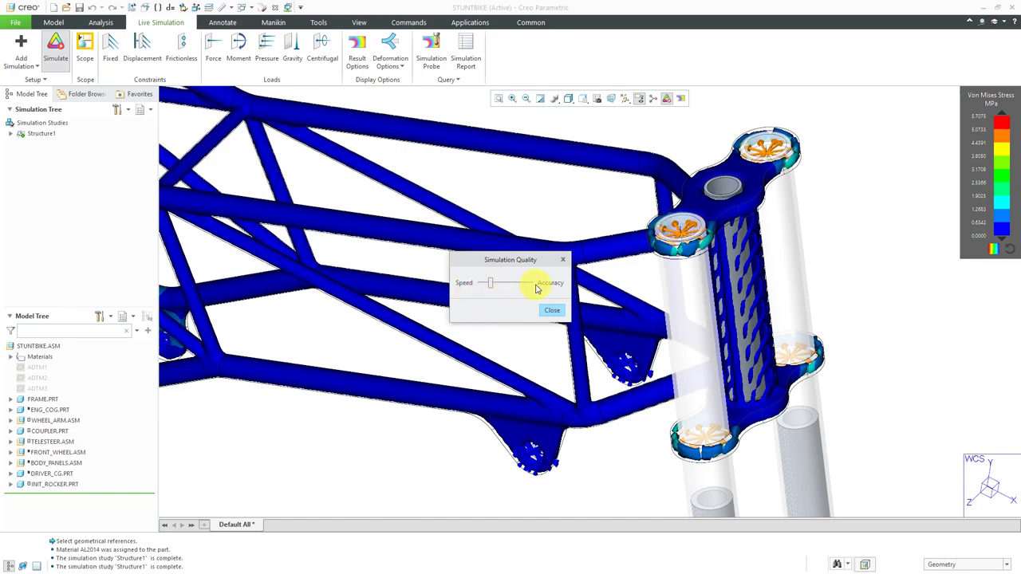
click(492, 287)
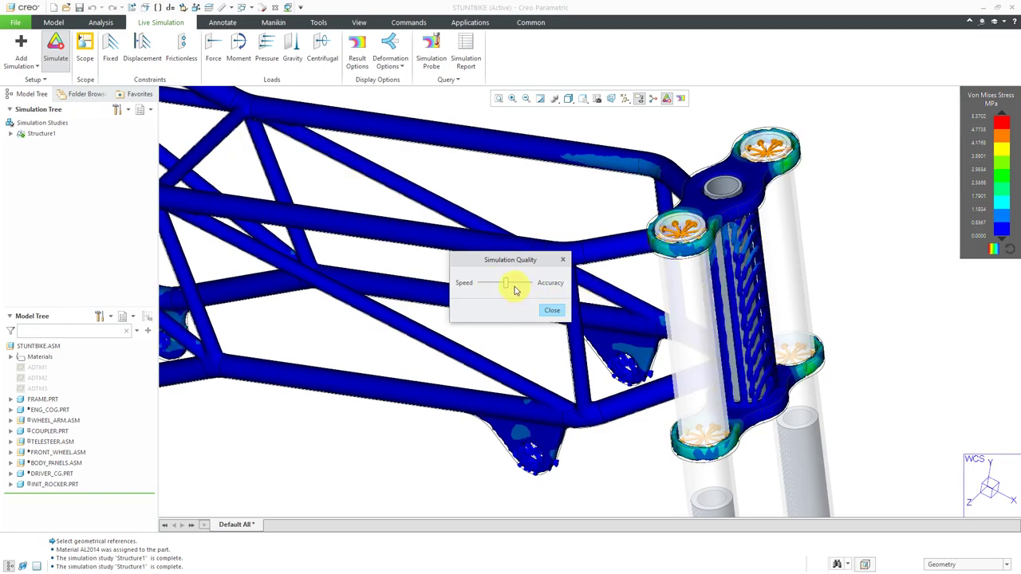
mouse_move(515, 292)
mouse_down()
mouse_move(506, 286)
mouse_move(523, 288)
mouse_up()
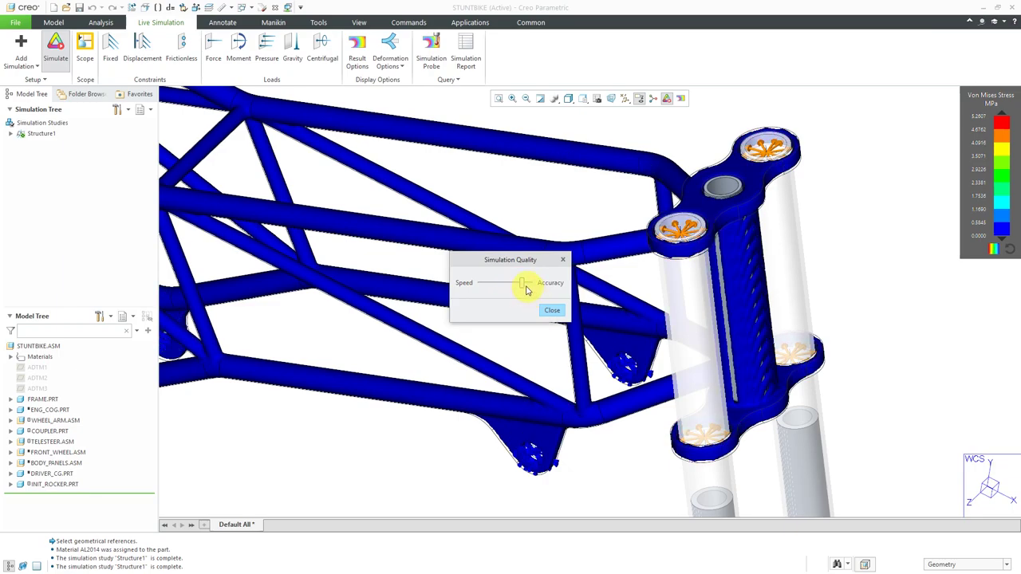
drag(524, 286, 537, 290)
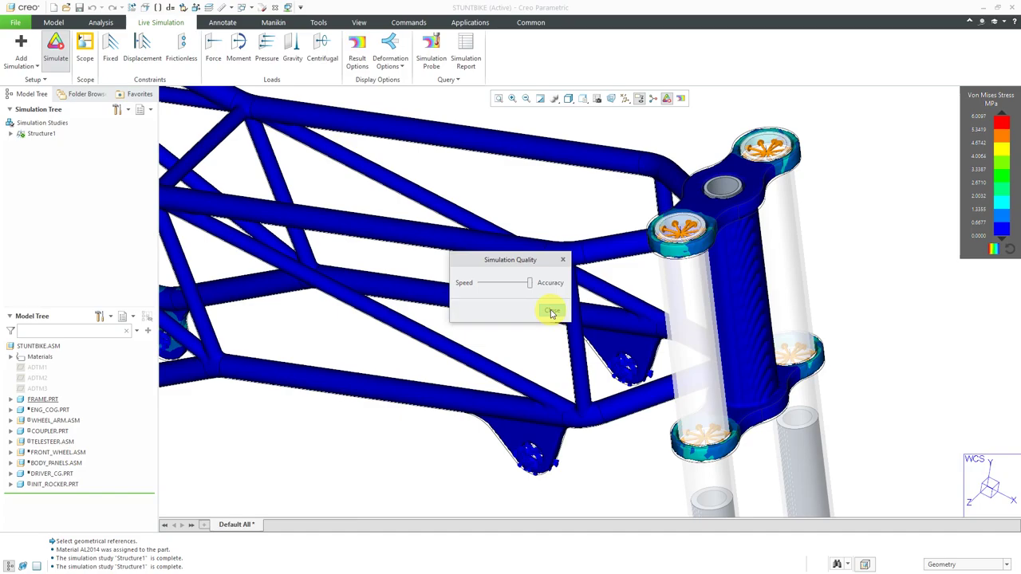
click(550, 313)
mouse_move(755, 216)
middle_down()
mouse_move(685, 191)
mouse_move(765, 212)
mouse_move(752, 221)
middle_up()
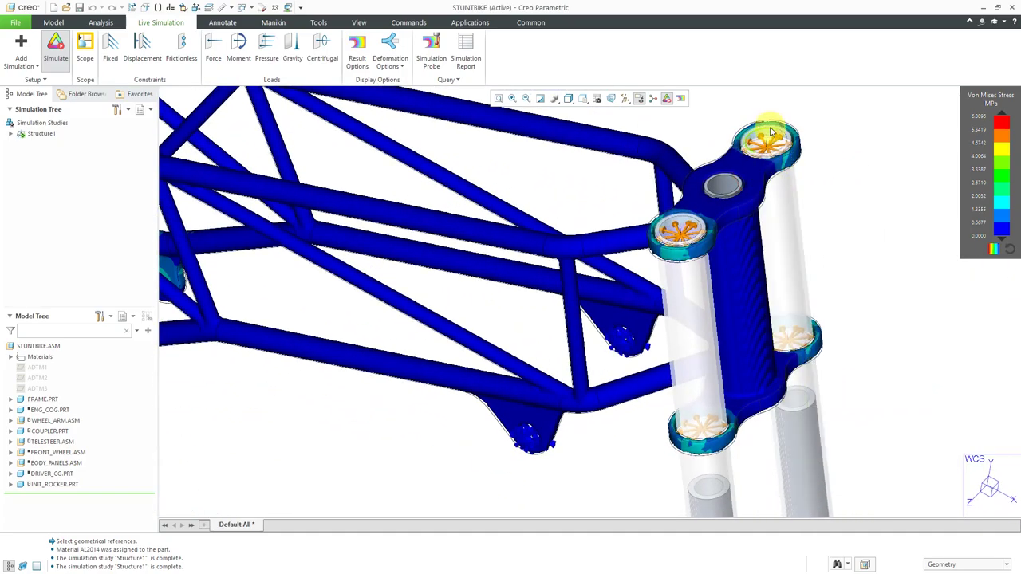
scroll(794, 125, up, 3)
scroll(789, 126, up, 2)
scroll(788, 128, down, 5)
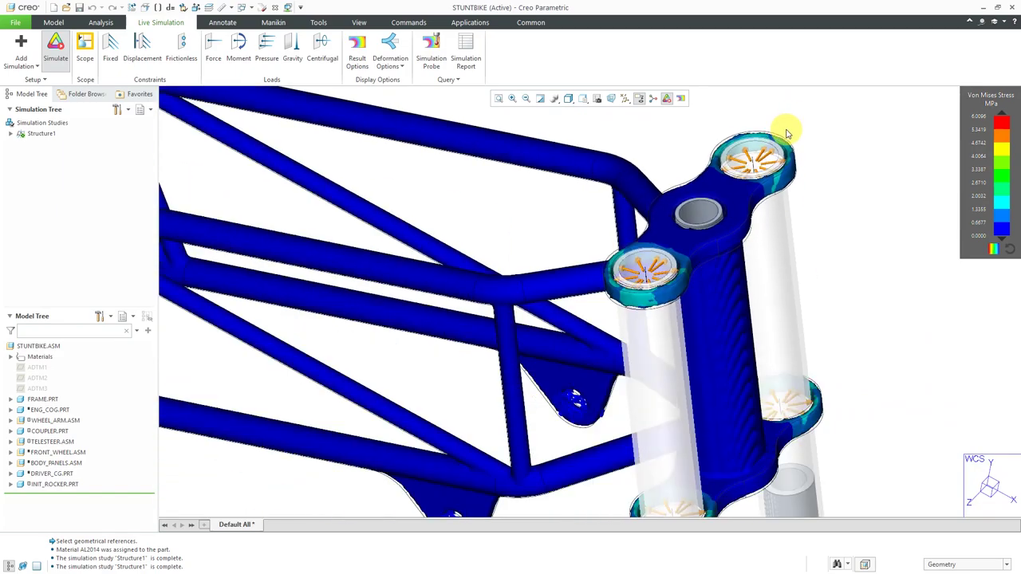
scroll(832, 244, down, 5)
middle_drag(832, 244, 698, 212)
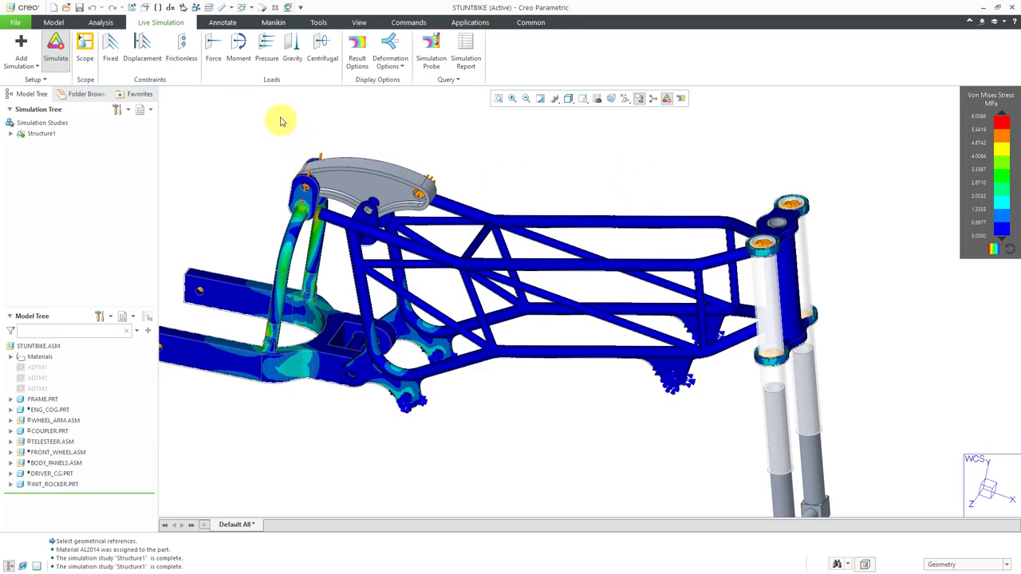
Turn on Show Min/Max in the live simulation Result Options.
click(356, 64)
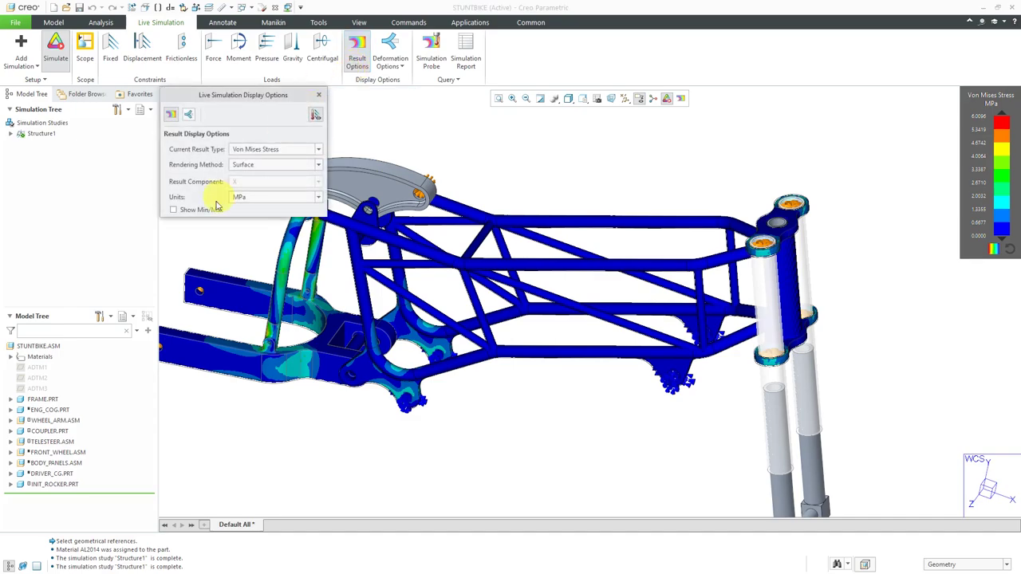
click(174, 210)
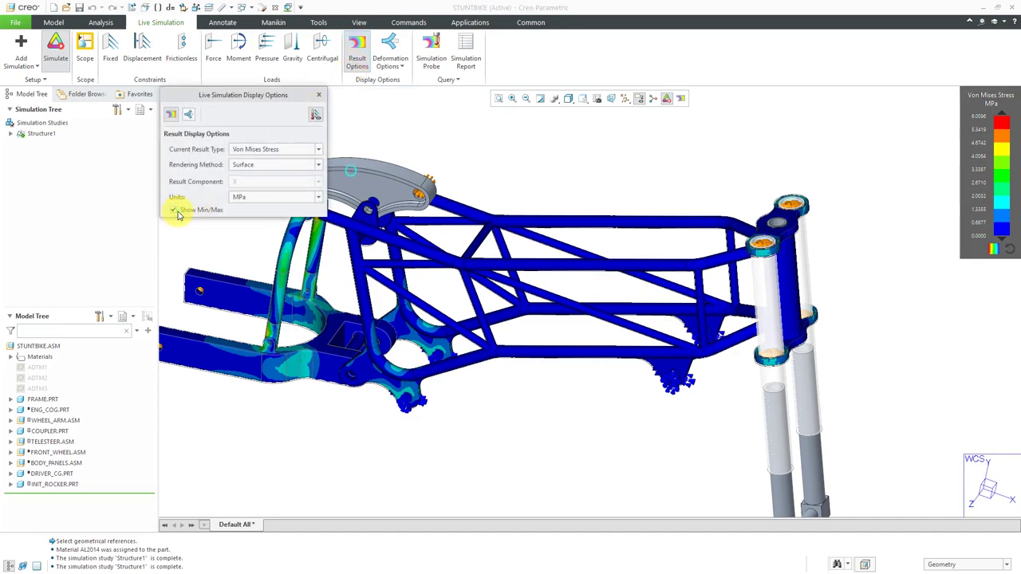
scroll(815, 269, down, 2)
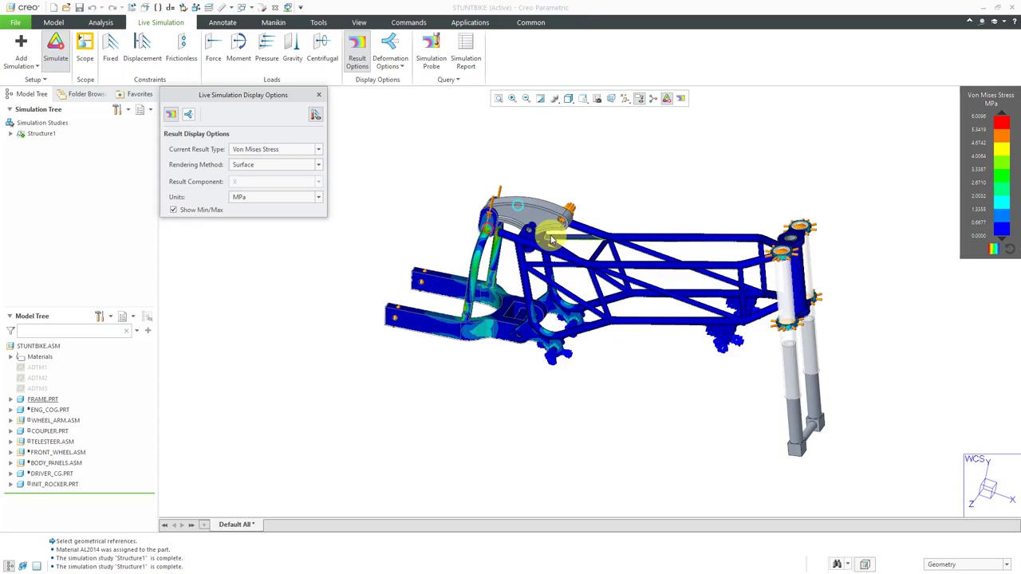
scroll(494, 186, up, 5)
Orbit and zoom around the rocker to inspect the min/max stress markers.
middle_drag(495, 187, 500, 209)
scroll(493, 124, up, 2)
middle_drag(504, 153, 510, 236)
scroll(494, 231, up, 6)
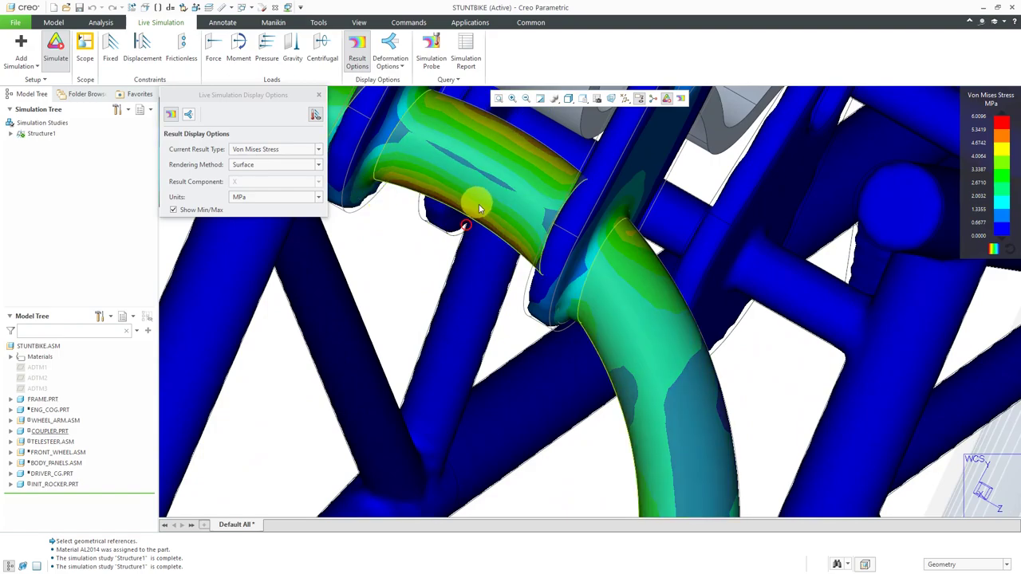
scroll(517, 231, down, 5)
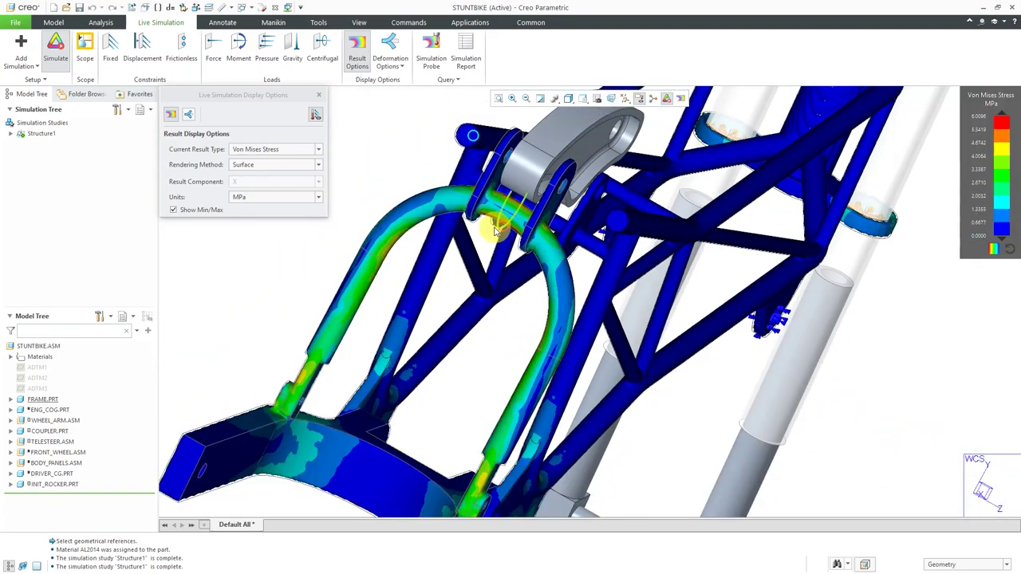
middle_drag(497, 219, 399, 228)
scroll(410, 239, down, 4)
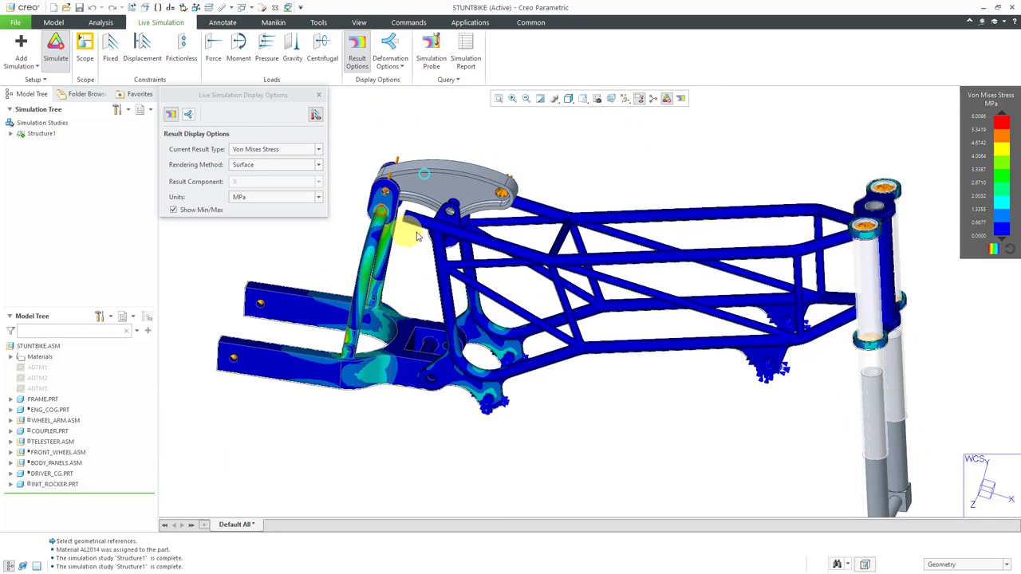
Preview Maximum Principal Stress, then return to Von Mises Stress.
click(292, 151)
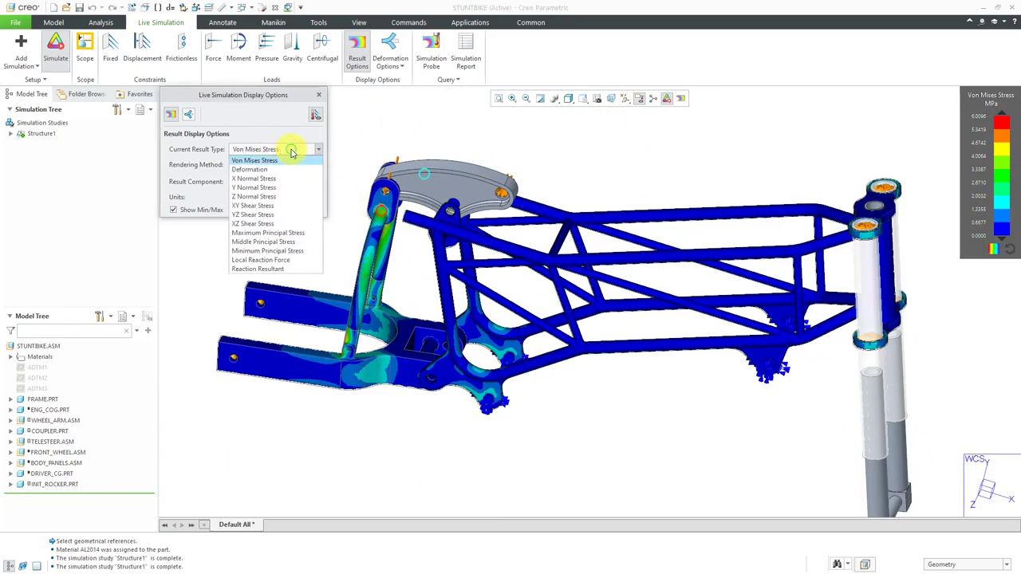
click(286, 233)
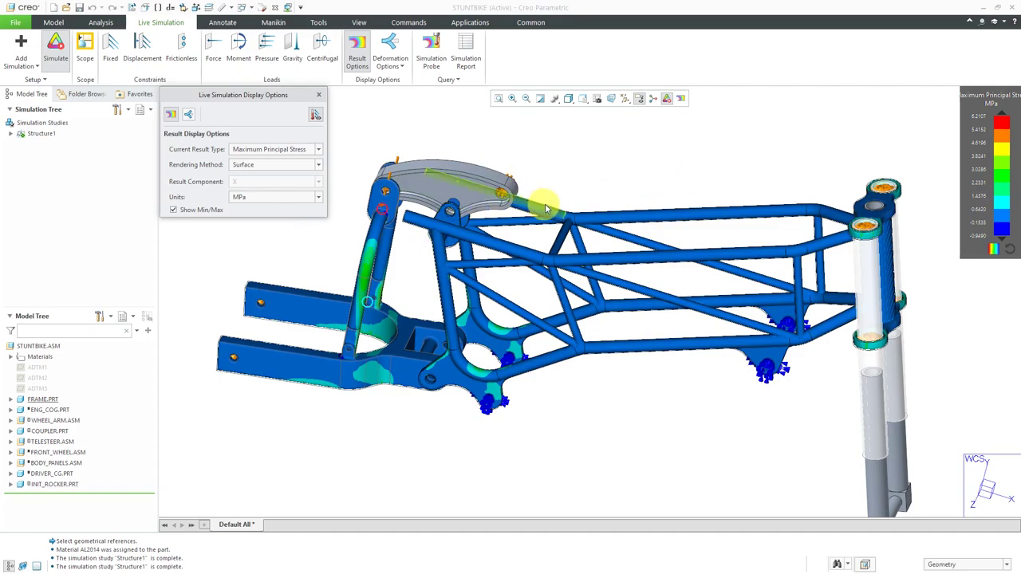
mouse_move(547, 205)
middle_down()
mouse_move(519, 194)
mouse_move(541, 198)
middle_up()
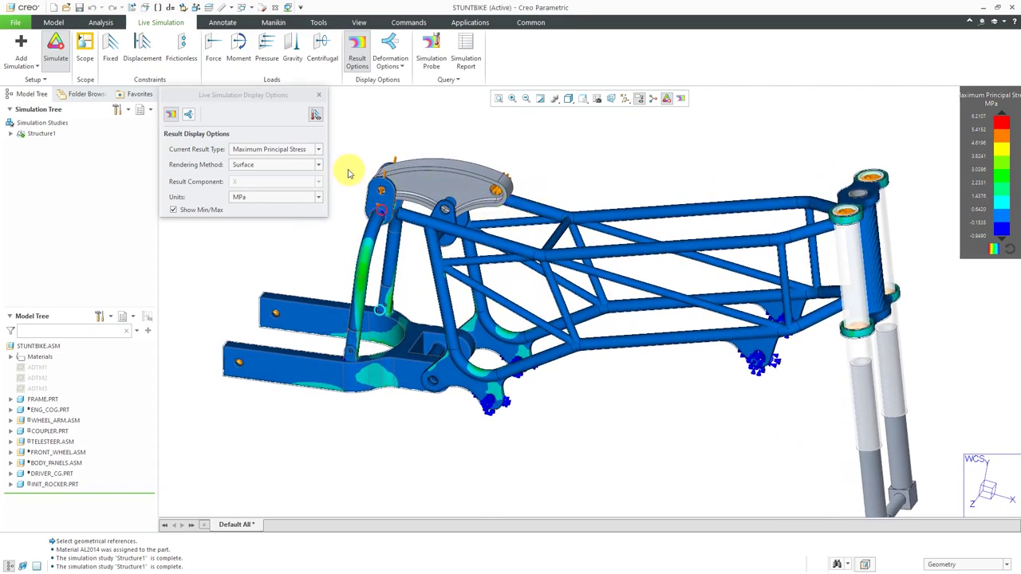
click(313, 150)
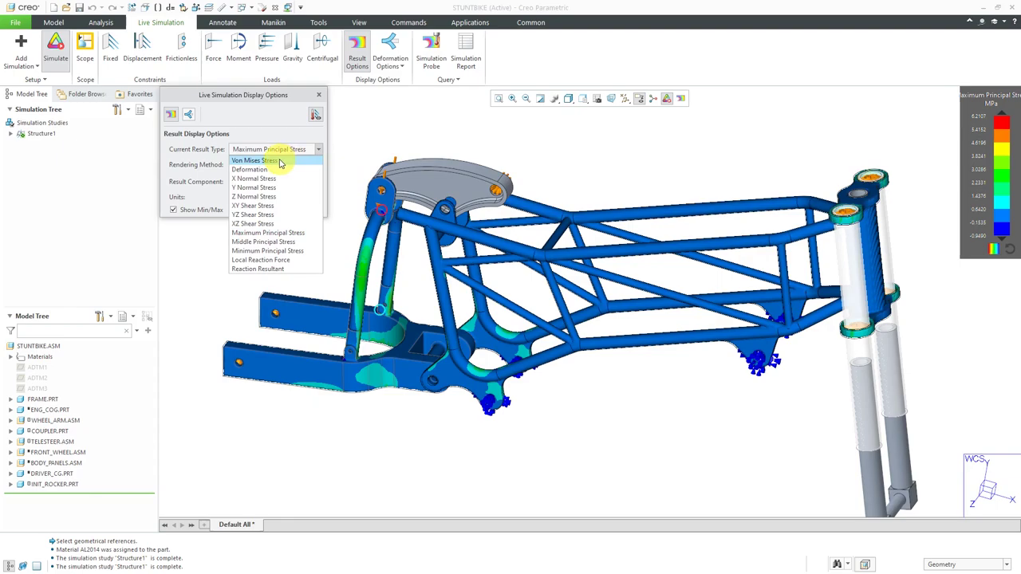
click(281, 162)
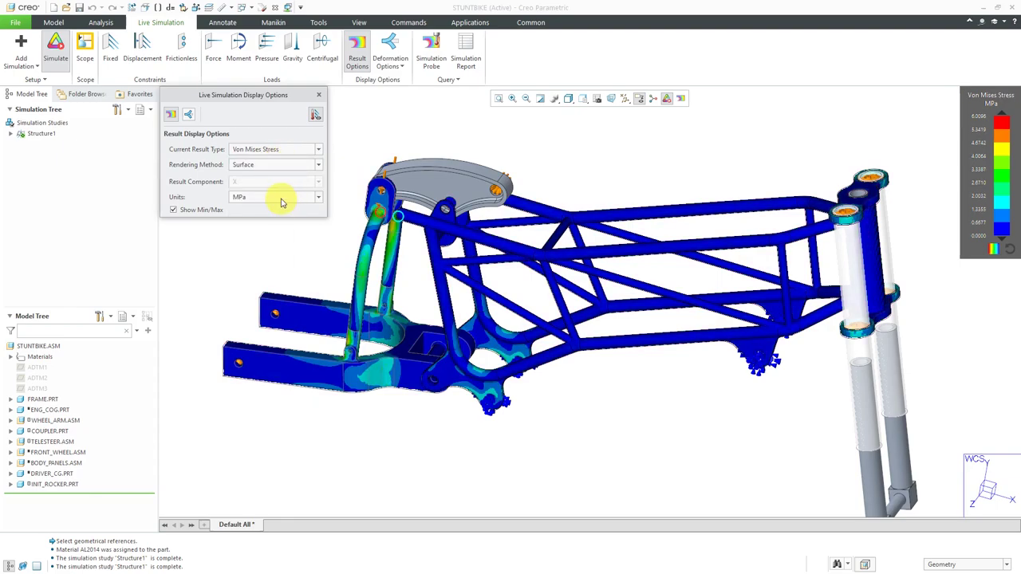
Change stress units from MPa to psi, then to ksi, with the legend peaking at 0.8716.
click(281, 200)
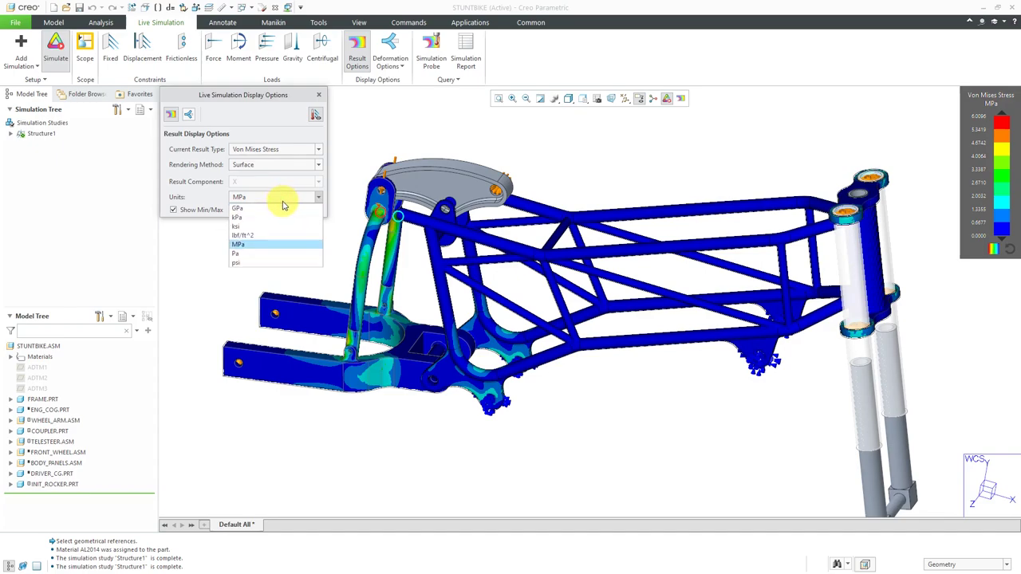
click(246, 264)
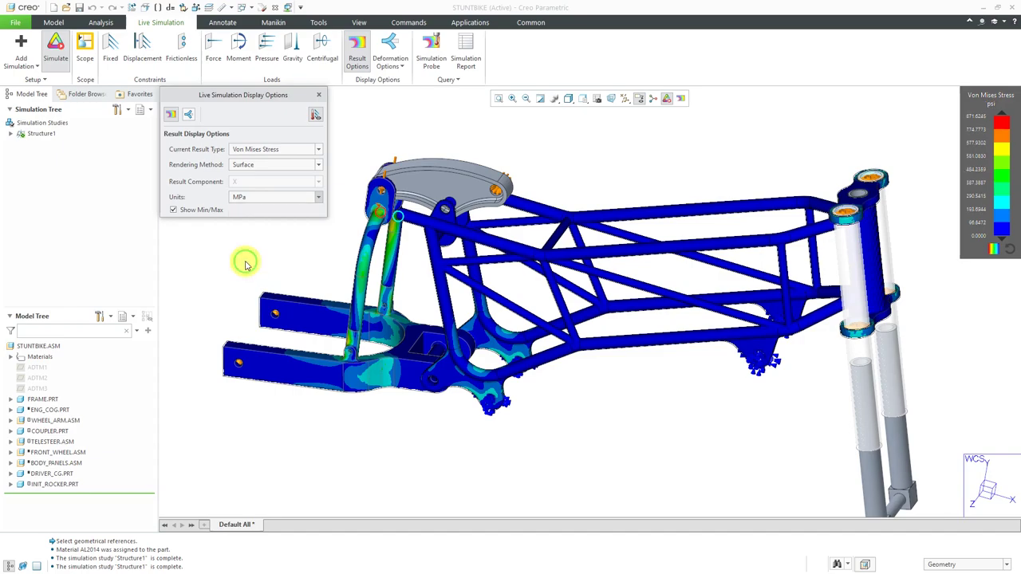
click(285, 201)
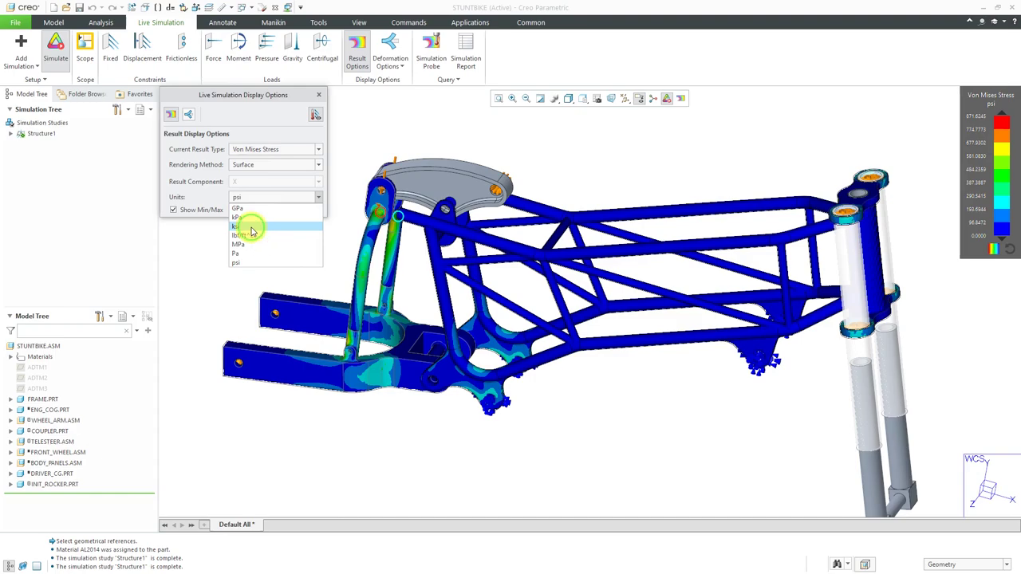
click(251, 228)
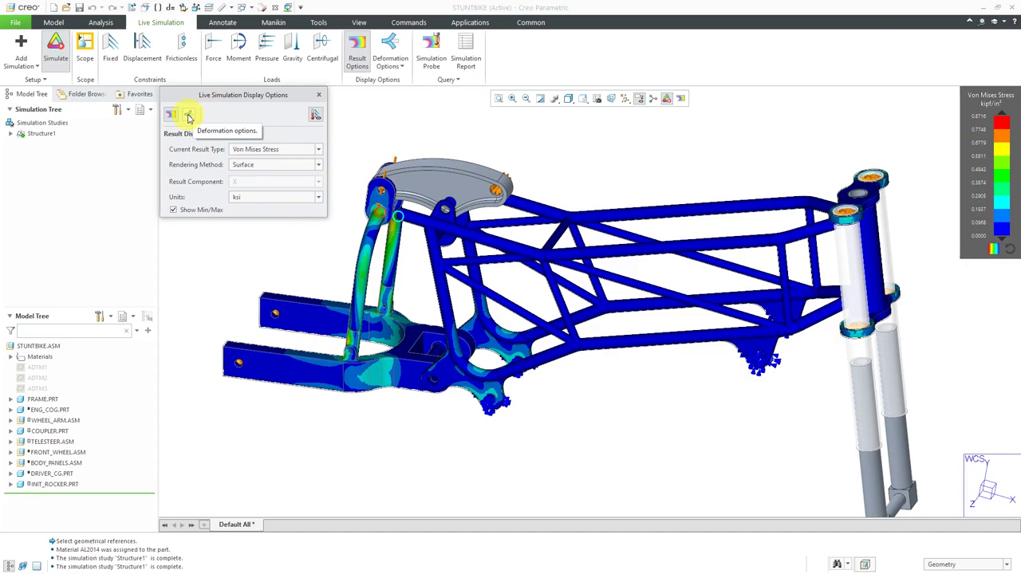
Play the deformation animation faster, toggle True deformations on and off, then stop it.
click(189, 117)
click(177, 151)
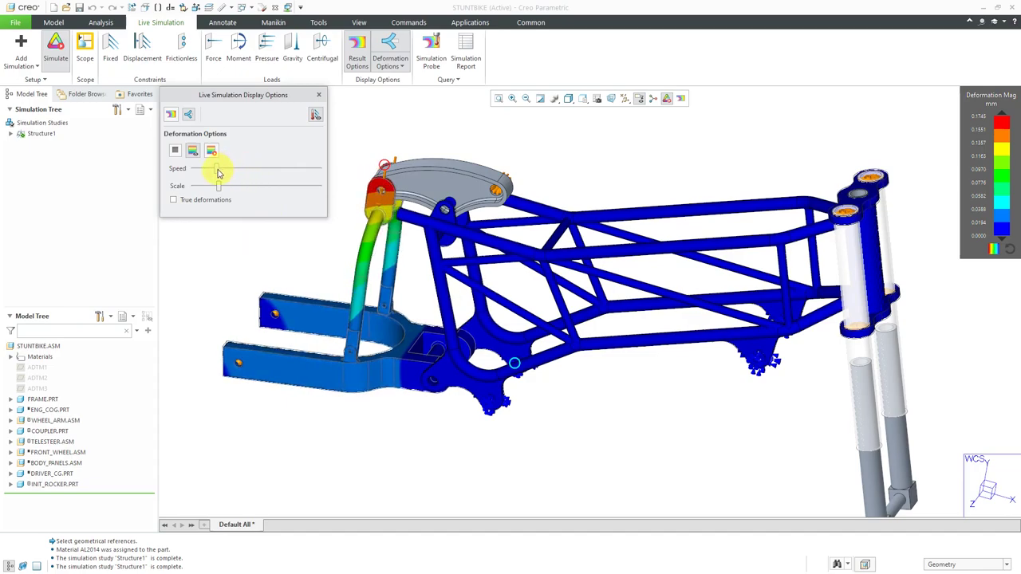
mouse_move(220, 173)
mouse_down()
mouse_move(260, 168)
mouse_move(233, 186)
mouse_move(294, 187)
mouse_move(222, 191)
mouse_up()
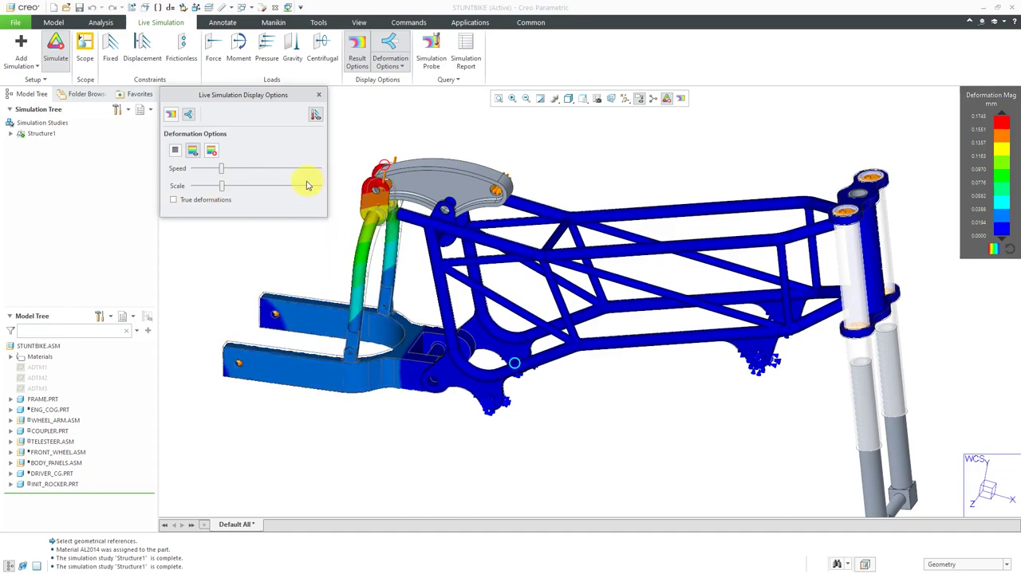
click(176, 201)
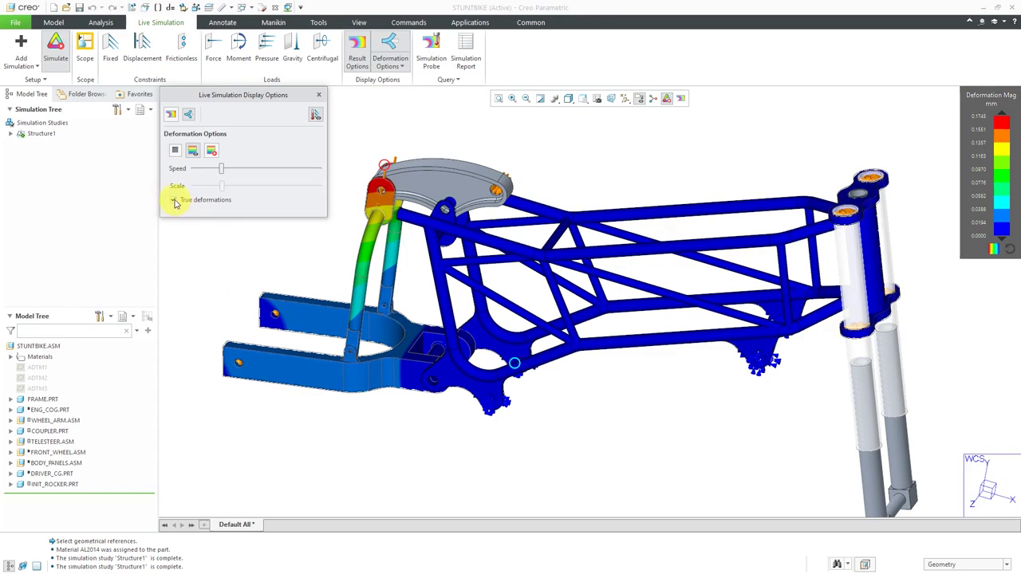
click(175, 201)
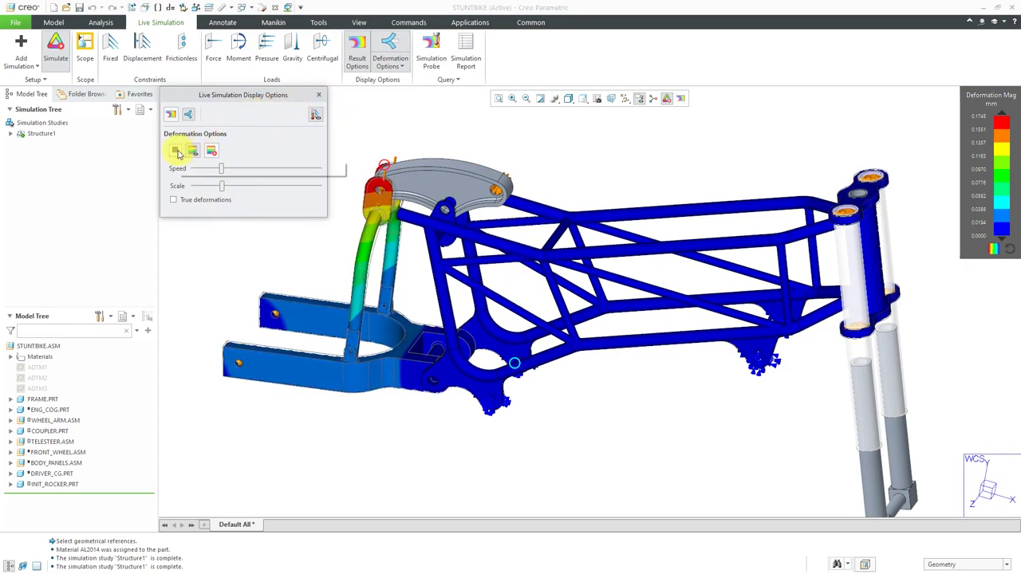
click(212, 150)
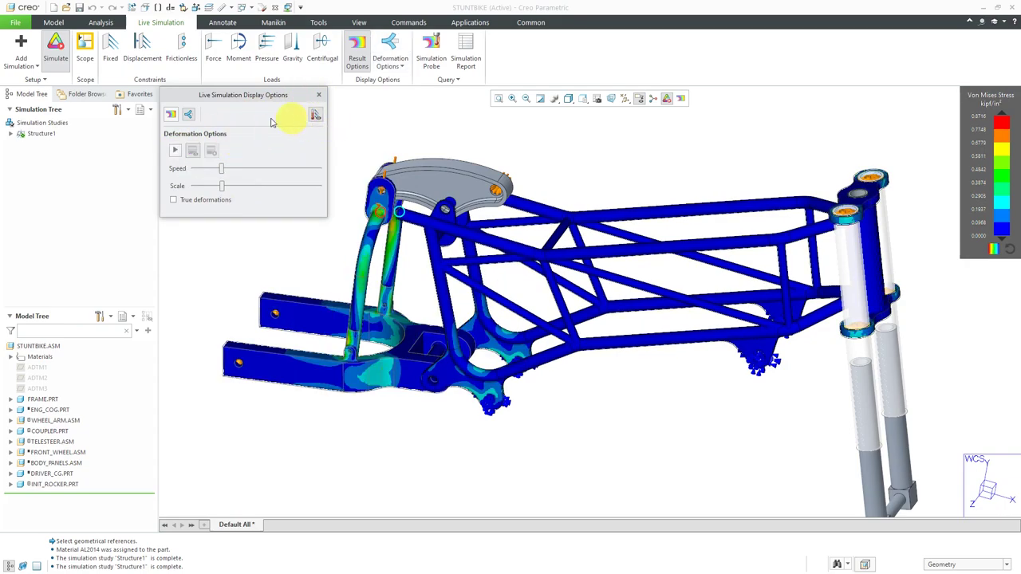
Move the stress legend in from the right edge and switch it to continuous-tone shading.
click(319, 95)
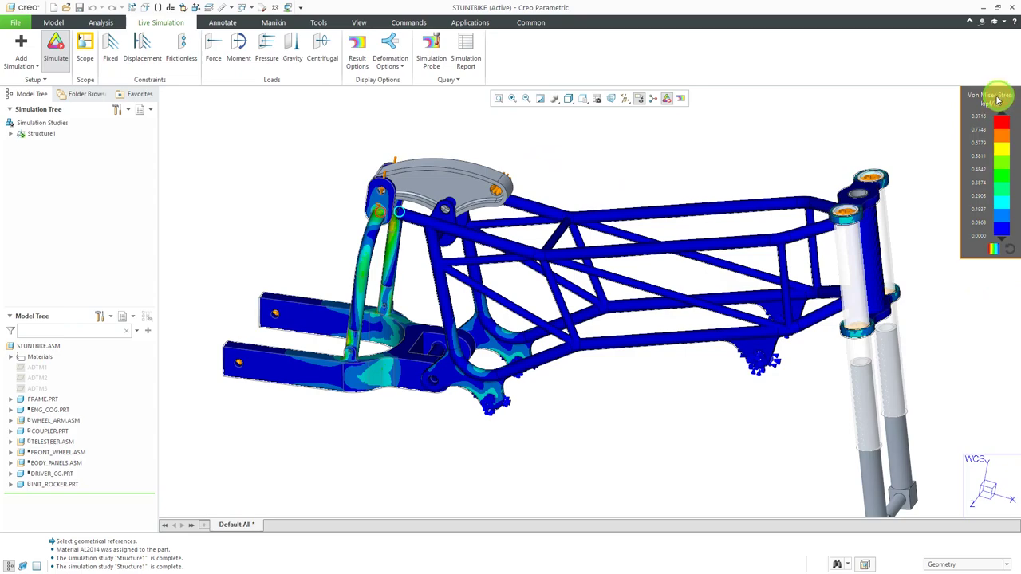
drag(998, 101, 945, 112)
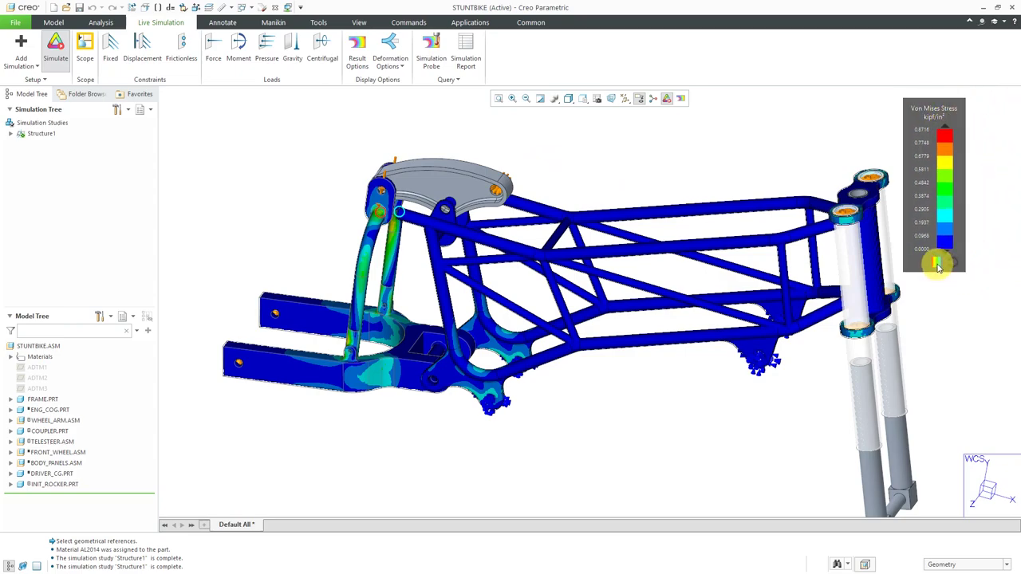
click(937, 265)
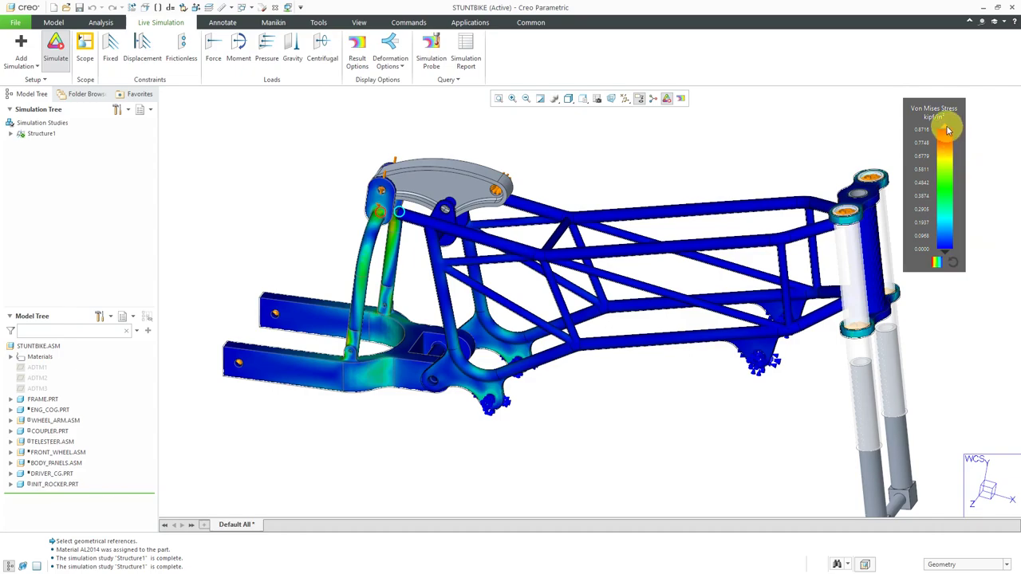
Adjust the legend's max/min markers, then reset it to the full 0.0000–0.8716 kipf/in² range.
mouse_move(947, 130)
mouse_down()
mouse_move(952, 235)
mouse_move(943, 105)
mouse_up()
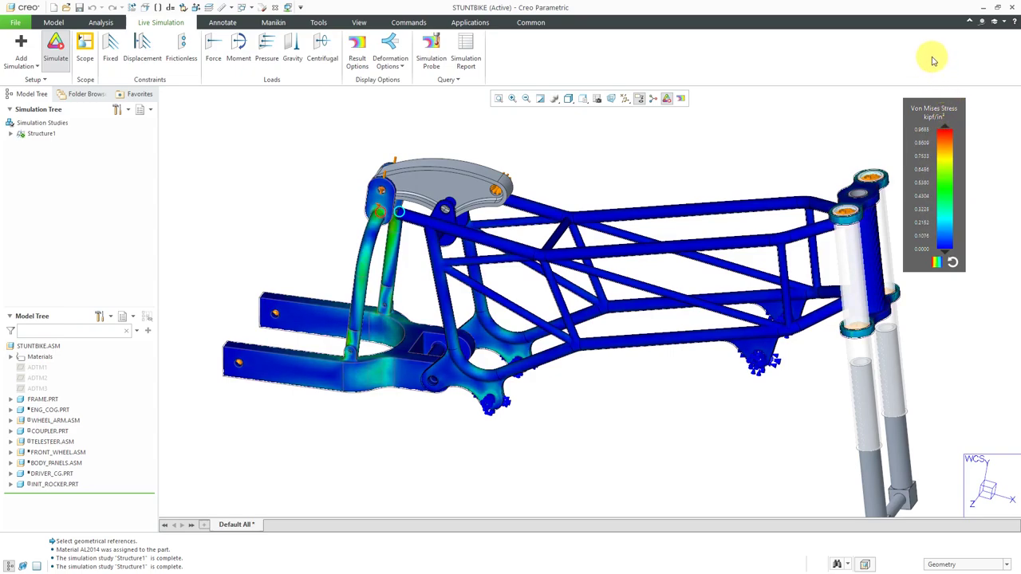
drag(933, 120, 934, 129)
mouse_move(946, 247)
mouse_down()
mouse_move(945, 157)
mouse_move(946, 256)
mouse_up()
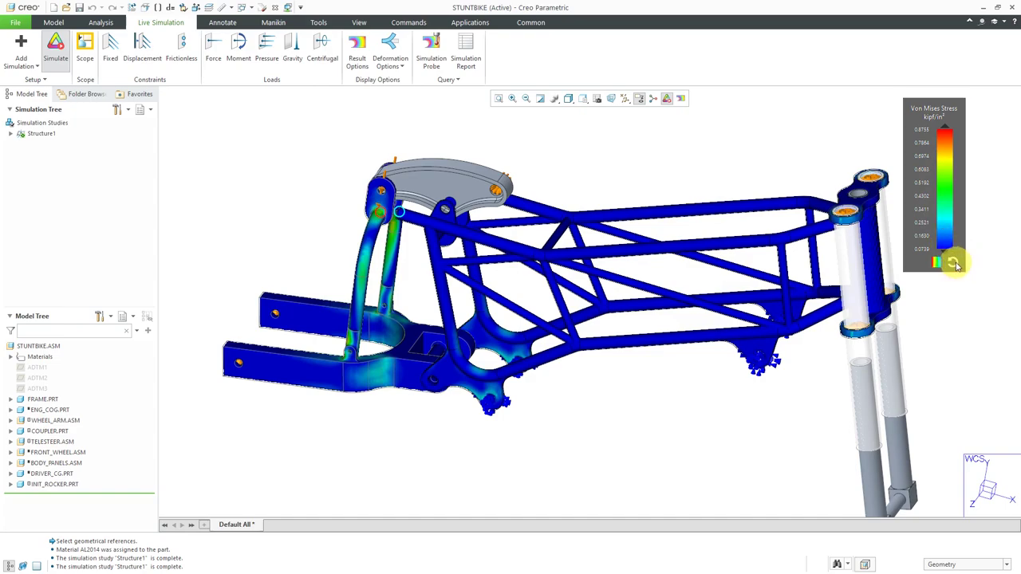
click(955, 264)
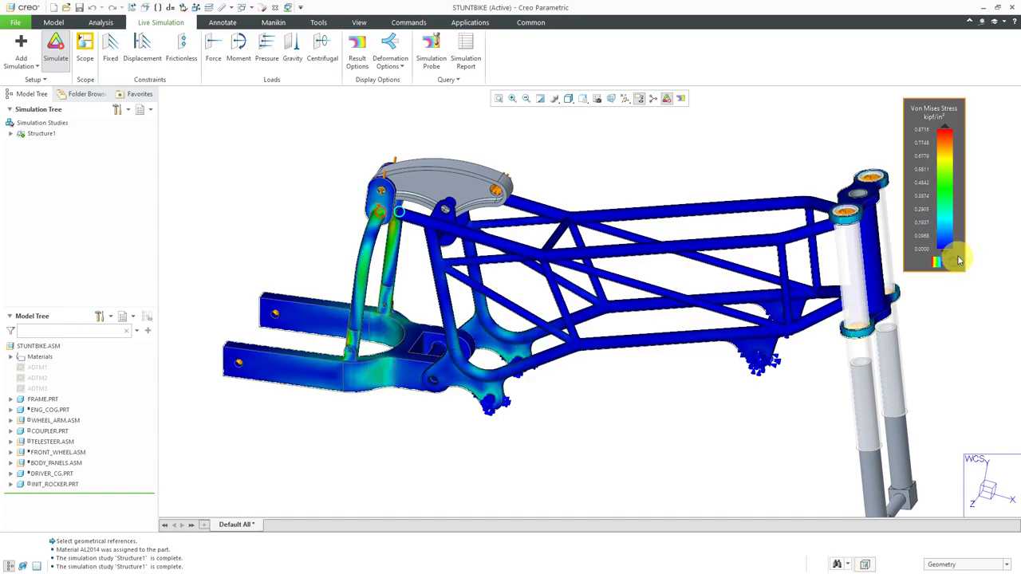